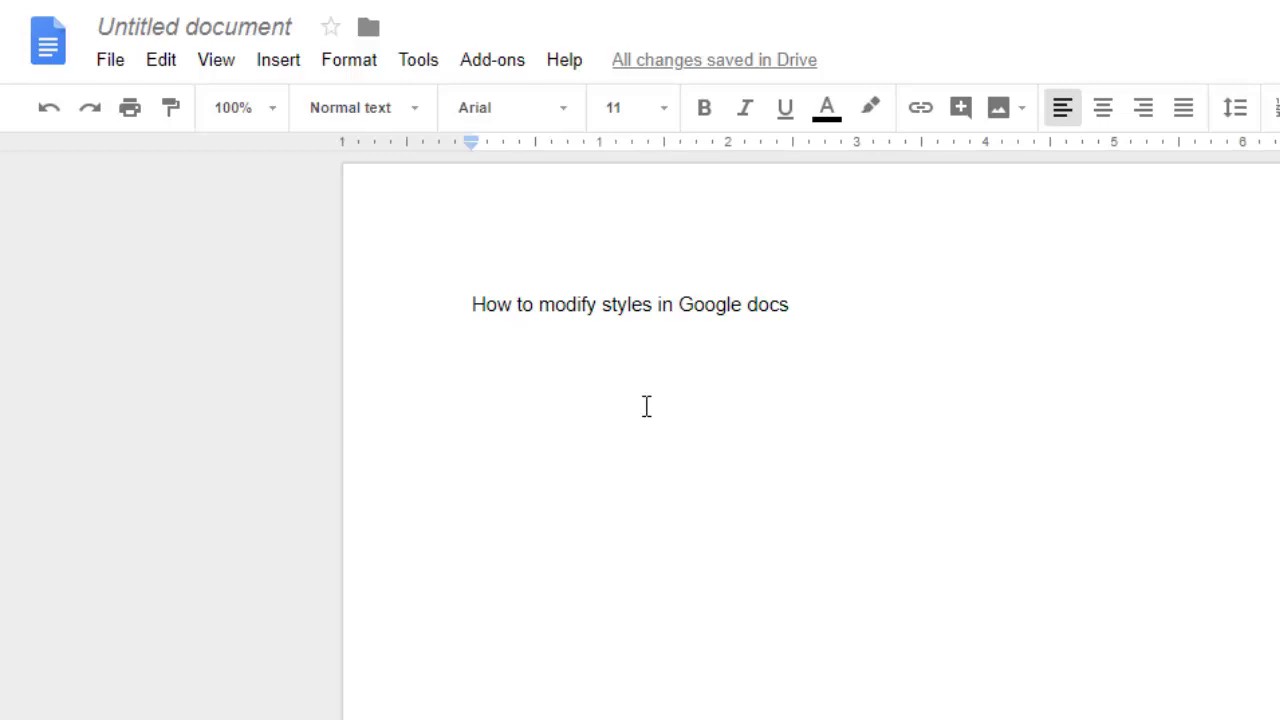
# Step: Add an empty line above 'How to modify styles in Google docs' and show the paragraph style list
pyautogui.click(474, 304)
pyautogui.press('Return')
pyautogui.press('Up')
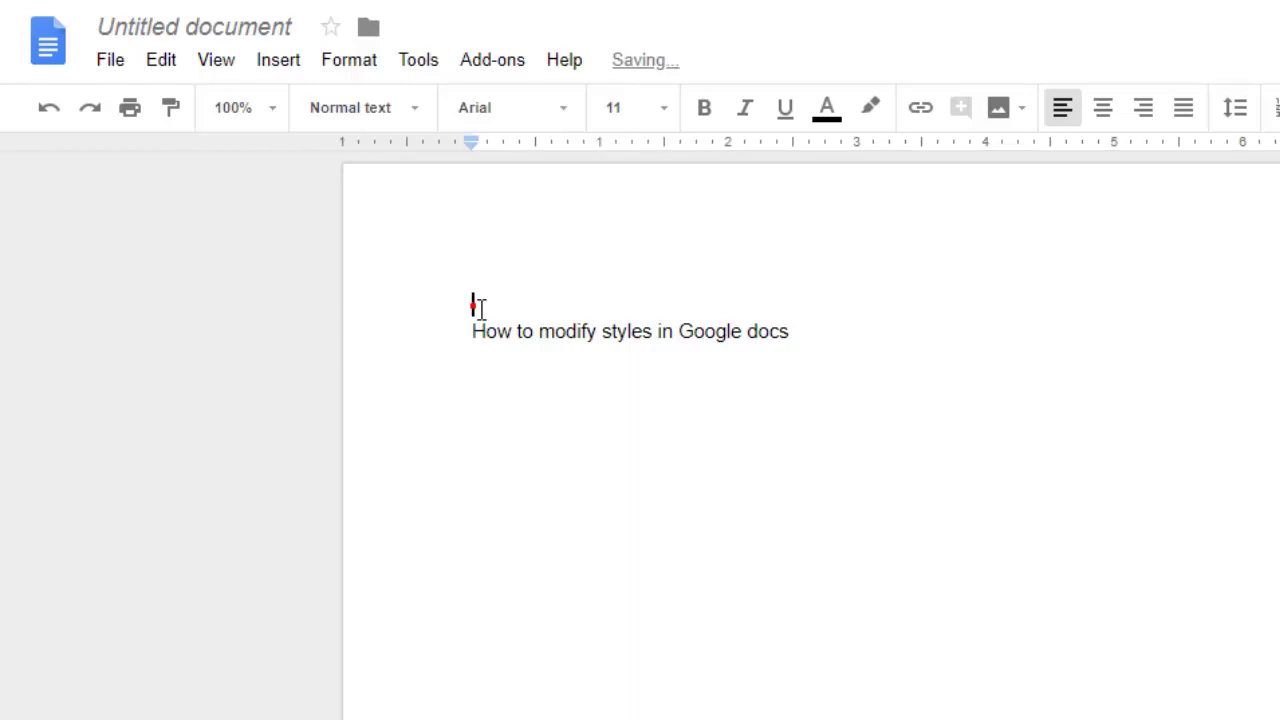
pyautogui.click(400, 108)
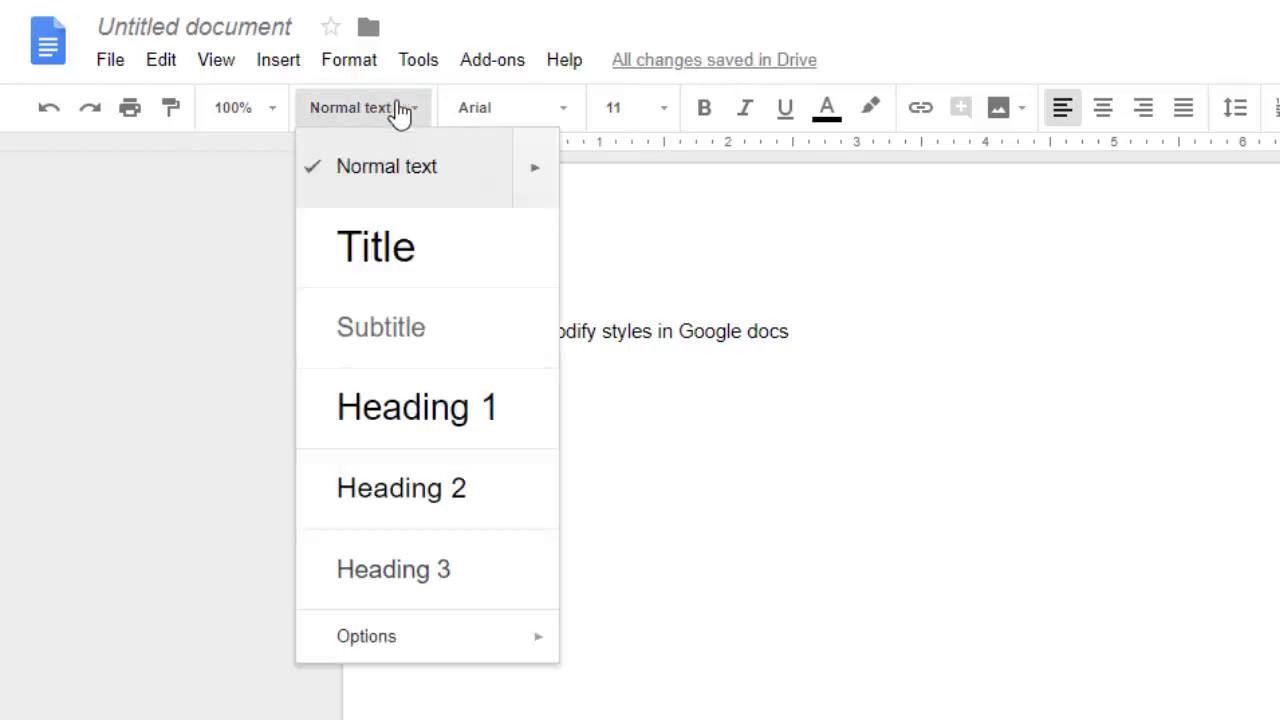
# Step: Turn the empty top line into a Heading 1 reading 'Chapter 1'
pyautogui.click(421, 428)
pyautogui.write('Ch')
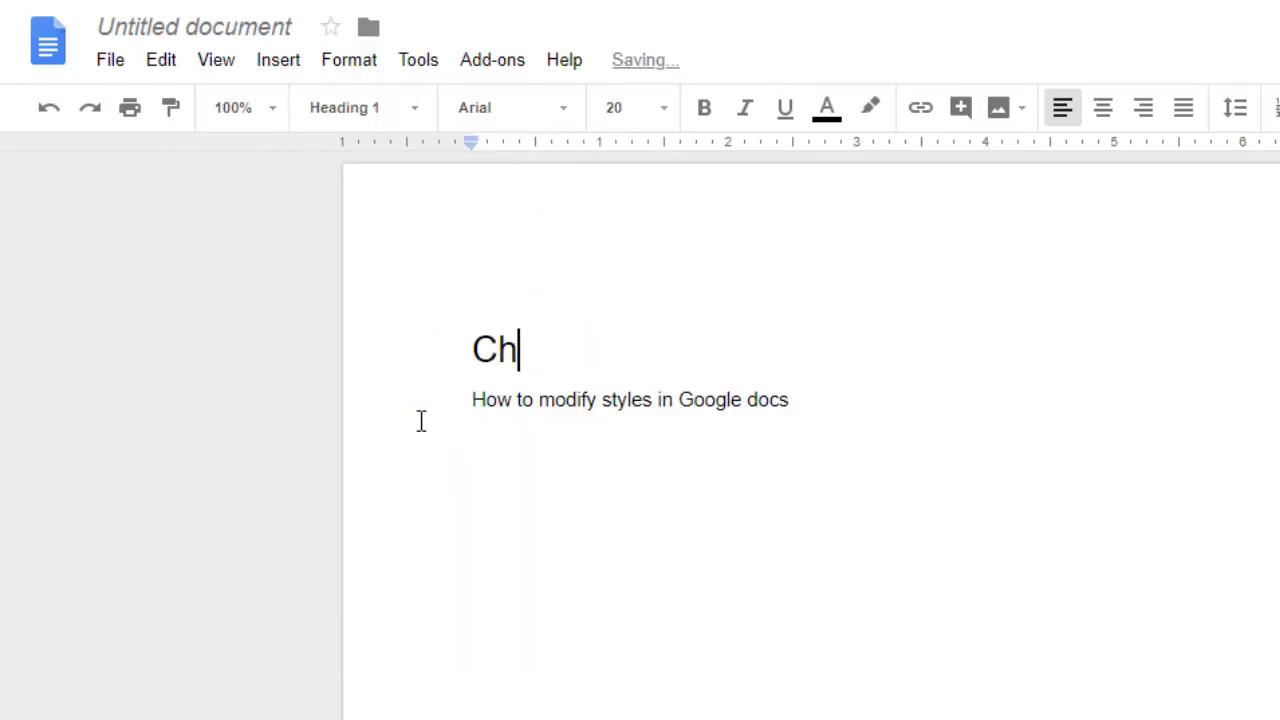
pyautogui.write('apter 1')
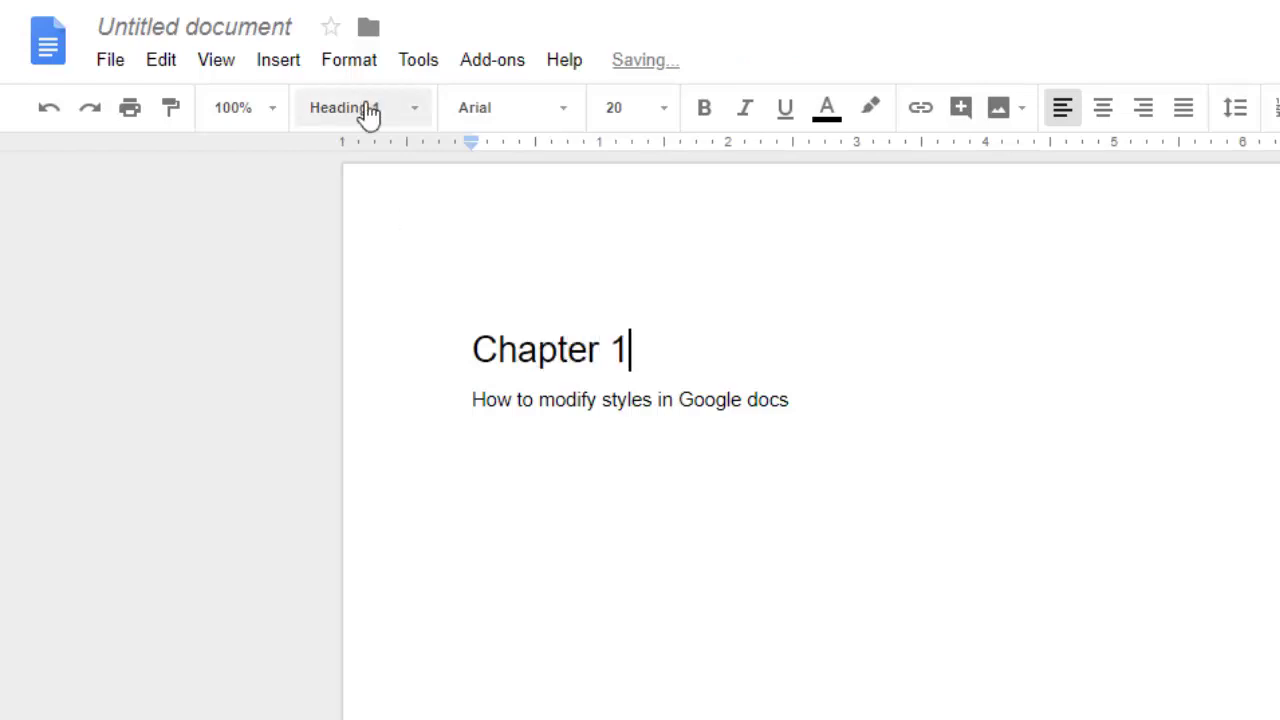
pyautogui.click(594, 404)
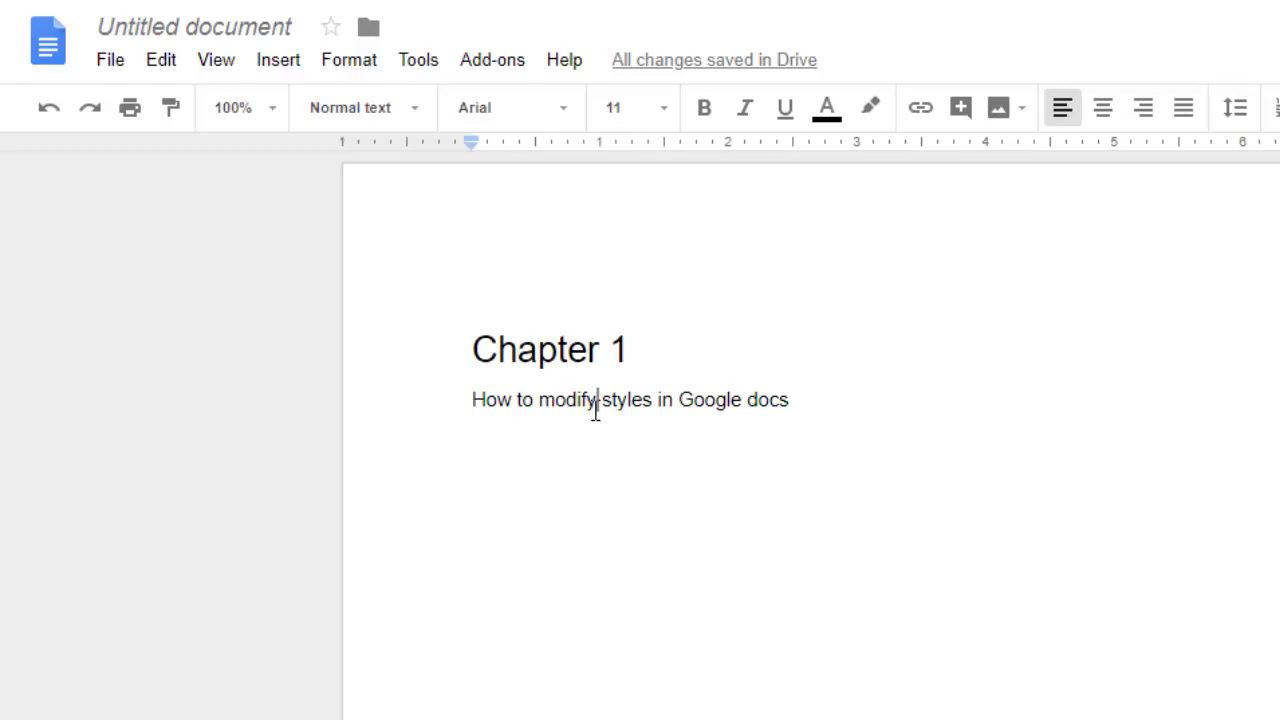
pyautogui.click(603, 350)
pyautogui.click(716, 126)
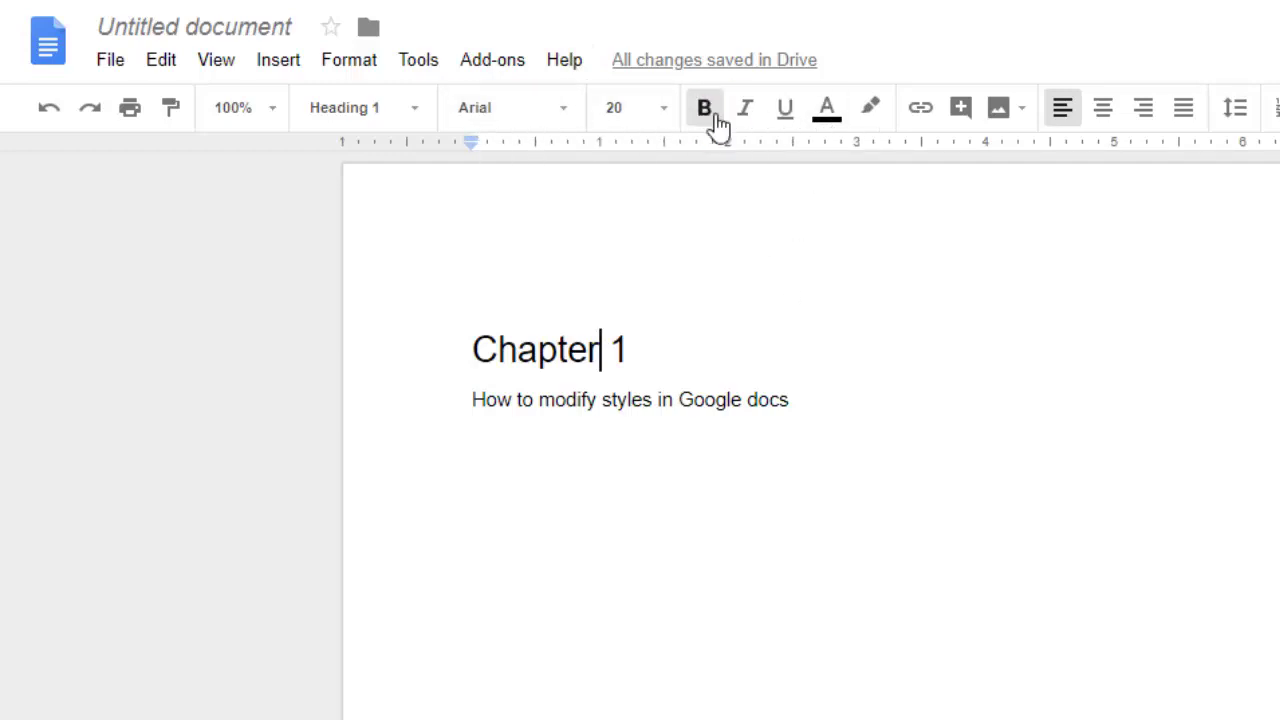
pyautogui.click(566, 349)
pyautogui.tripleClick(566, 349)
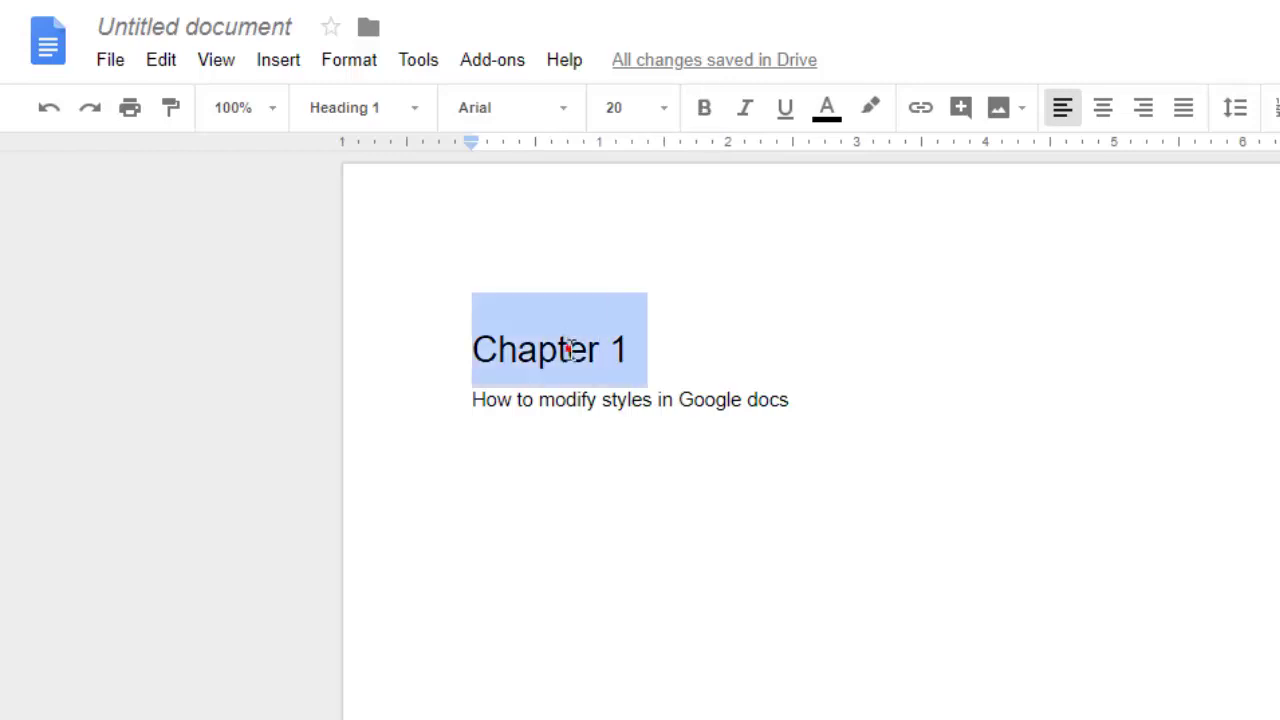
pyautogui.click(702, 112)
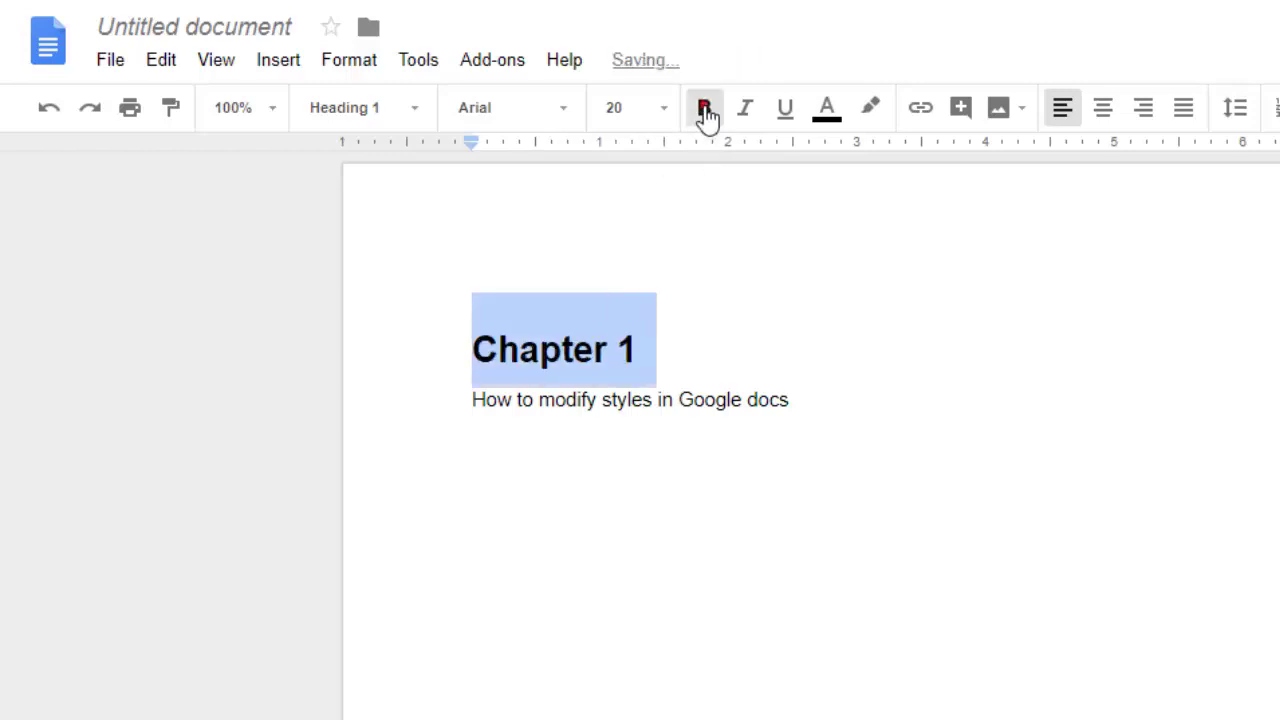
pyautogui.click(650, 350)
pyautogui.hotkey('ctrl', 'z')
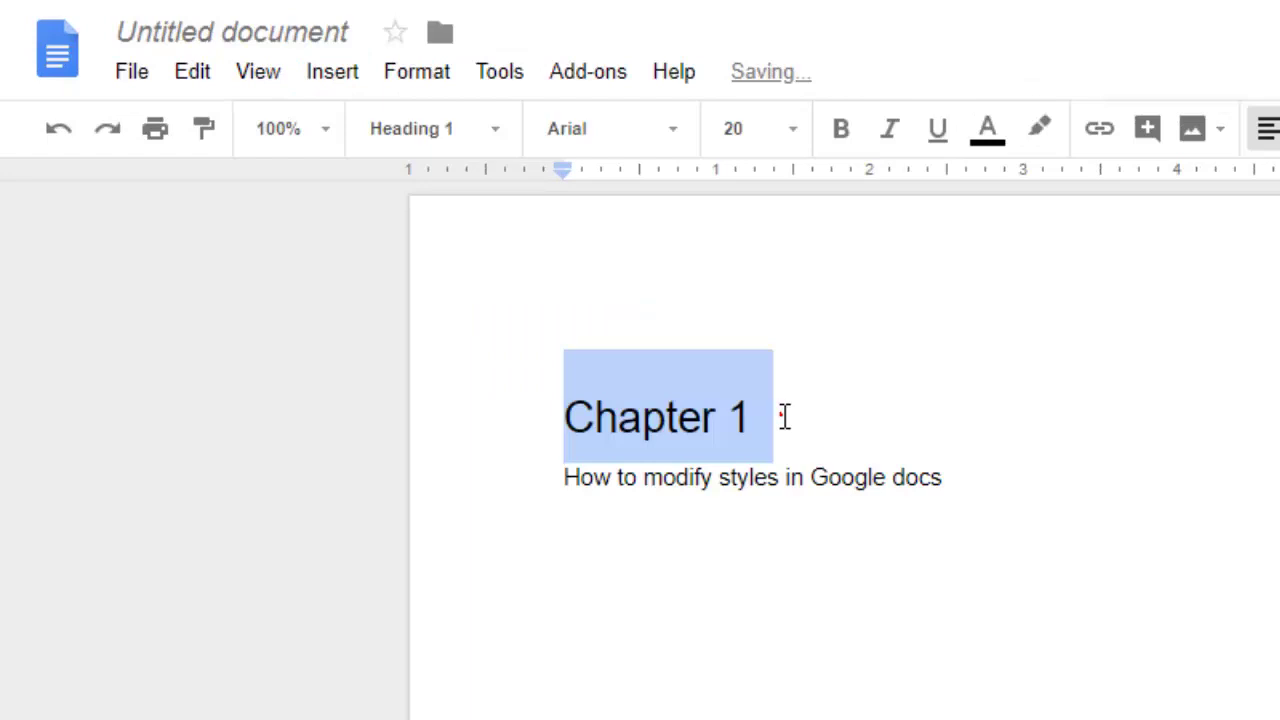
pyautogui.click(780, 416)
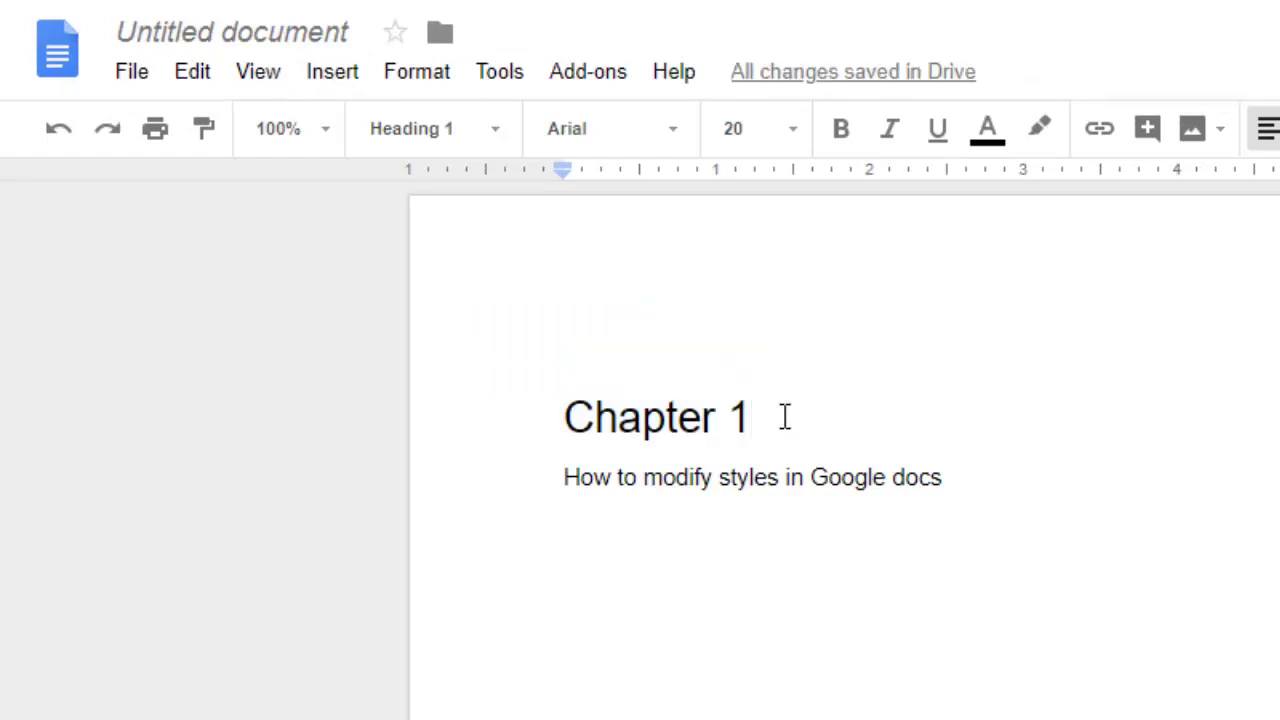
pyautogui.click(754, 477)
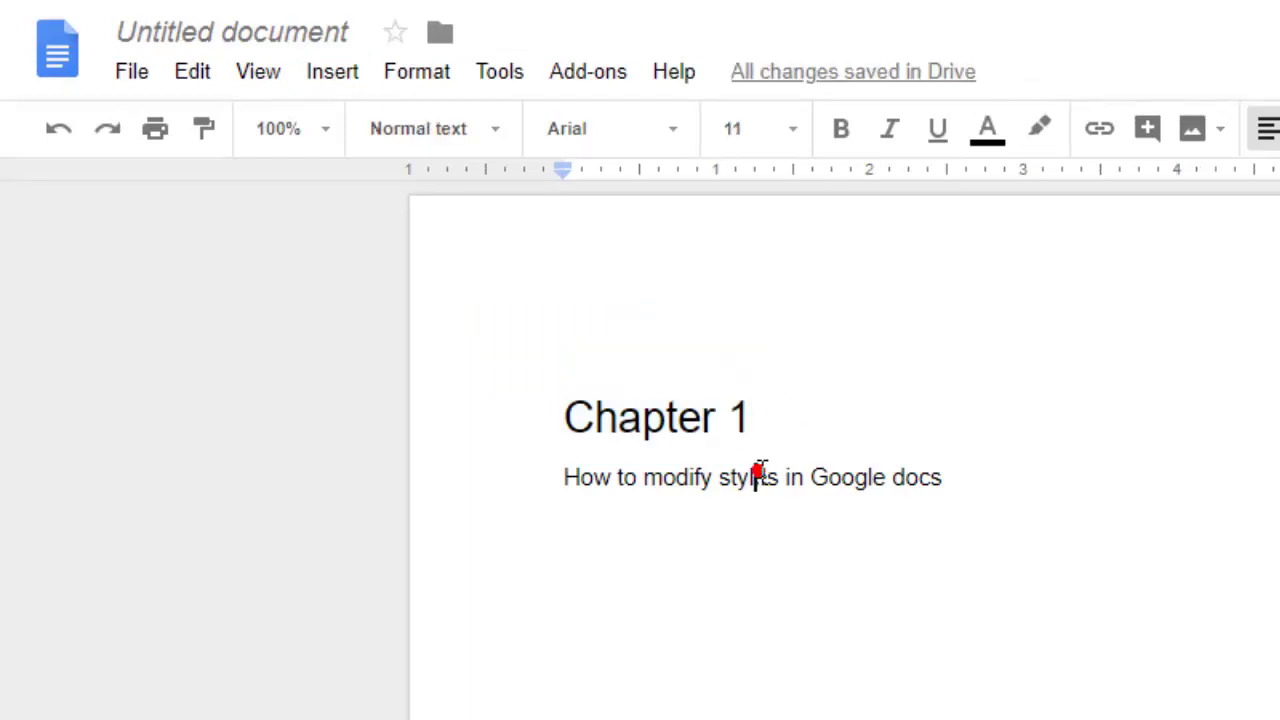
# Step: Select the whole 'Chapter 1' heading and bring up the font list
pyautogui.tripleClick(672, 417)
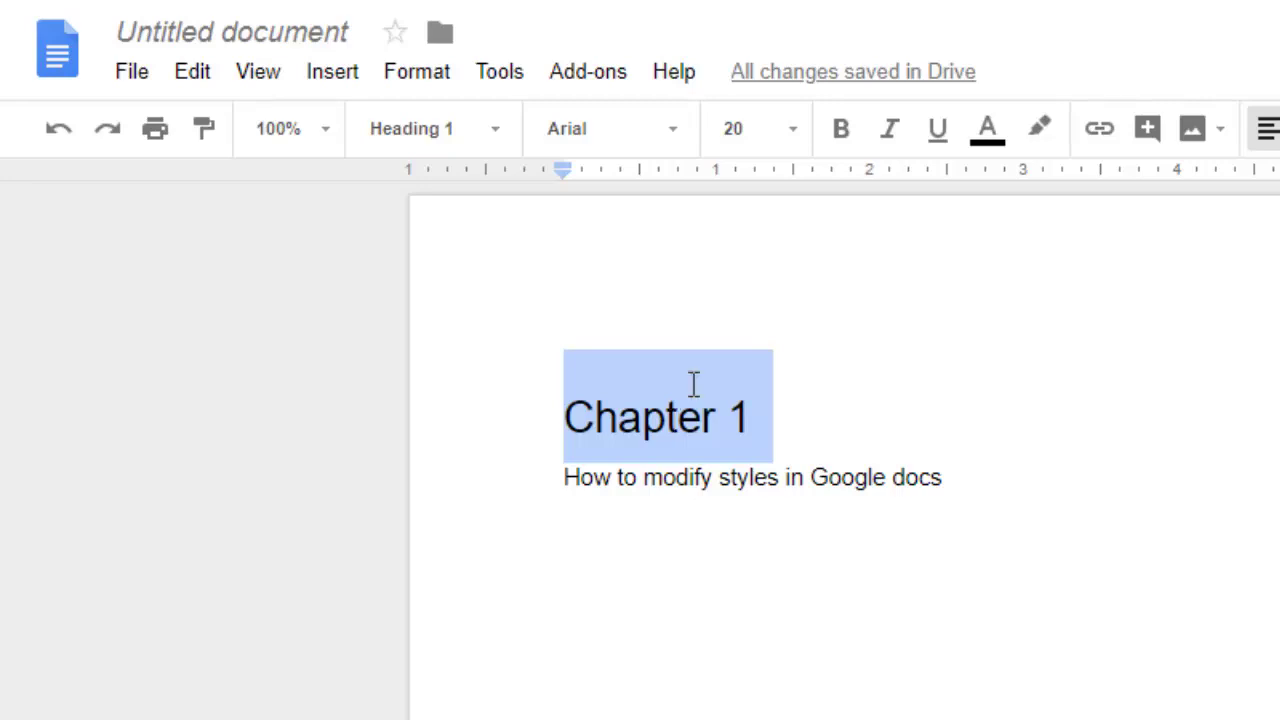
pyautogui.click(668, 128)
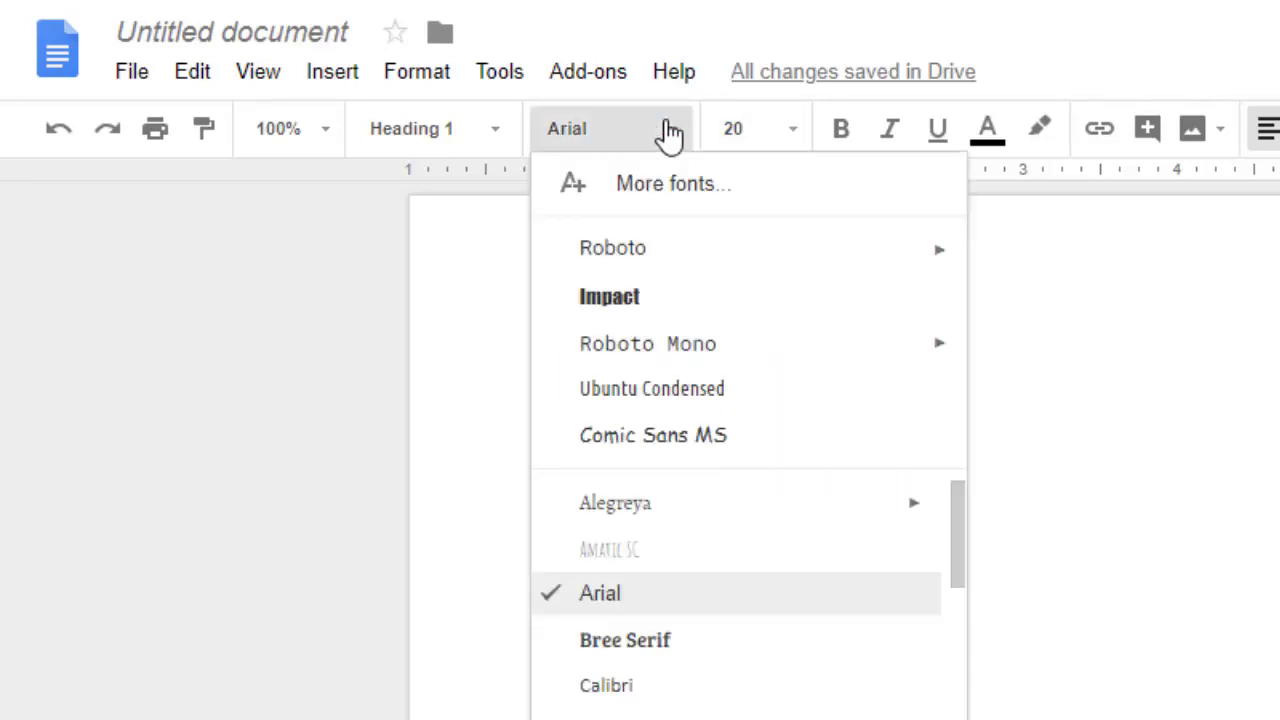
pyautogui.click(1277, 482)
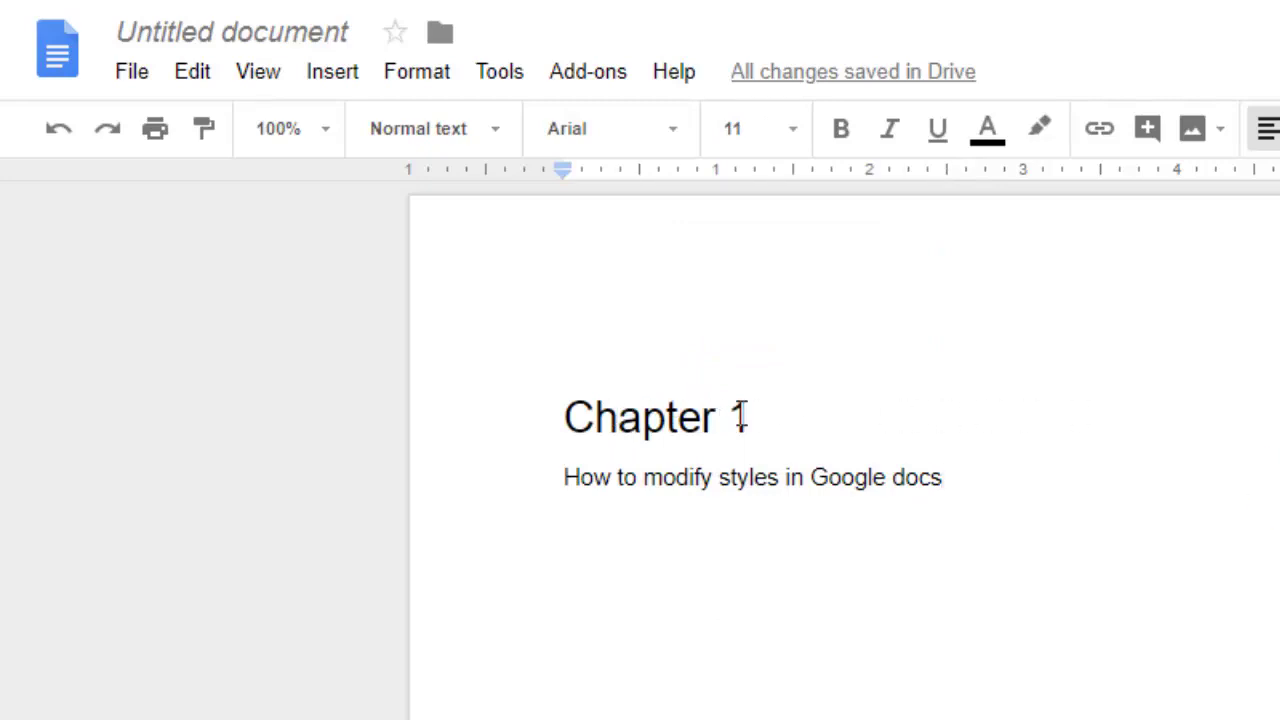
pyautogui.moveTo(748, 414); pyautogui.dragTo(562, 414)
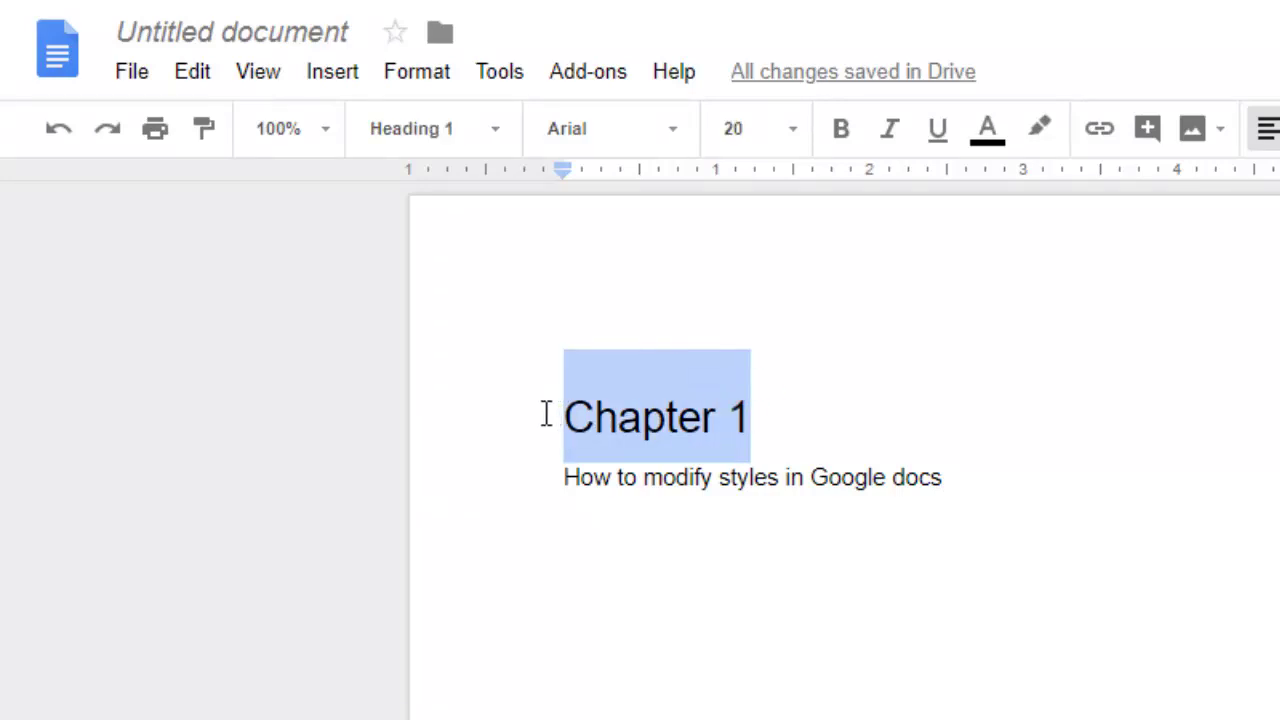
pyautogui.click(718, 423)
pyautogui.doubleClick(803, 424)
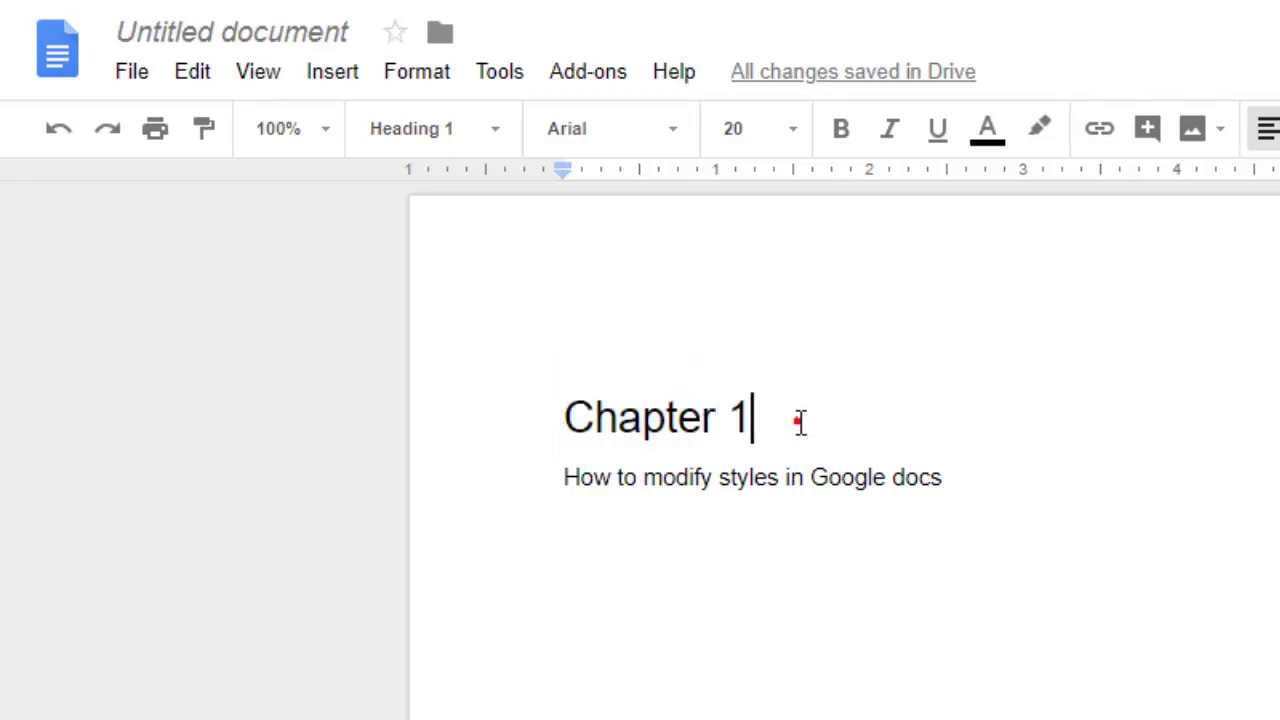
pyautogui.click(666, 417)
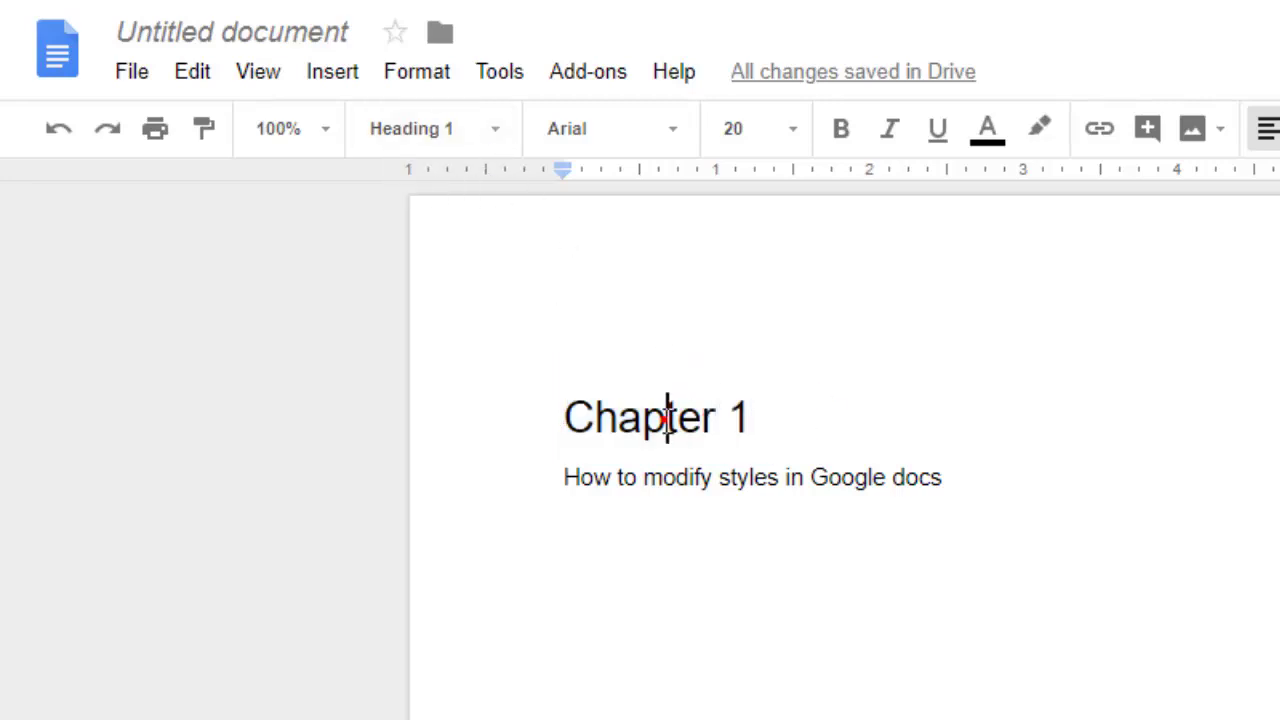
pyautogui.click(752, 418)
pyautogui.moveTo(752, 418); pyautogui.dragTo(557, 409)
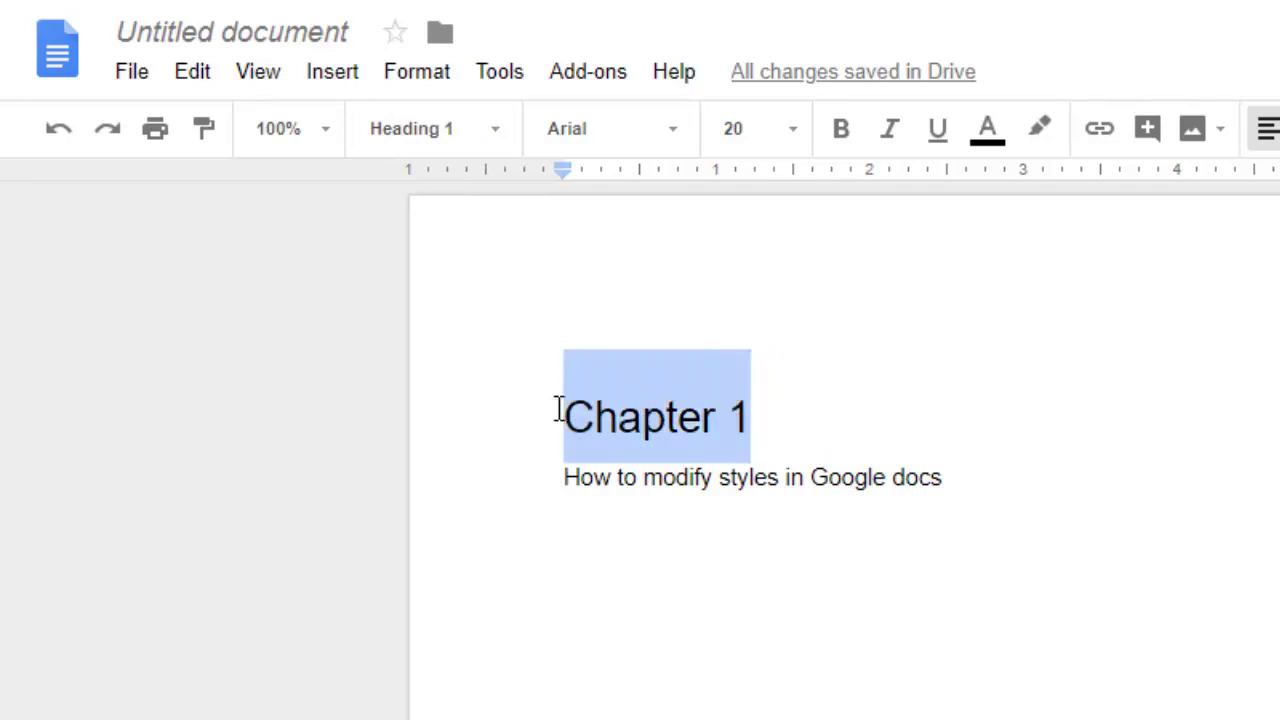
pyautogui.click(736, 405)
pyautogui.moveTo(745, 414); pyautogui.dragTo(469, 414)
pyautogui.click(638, 135)
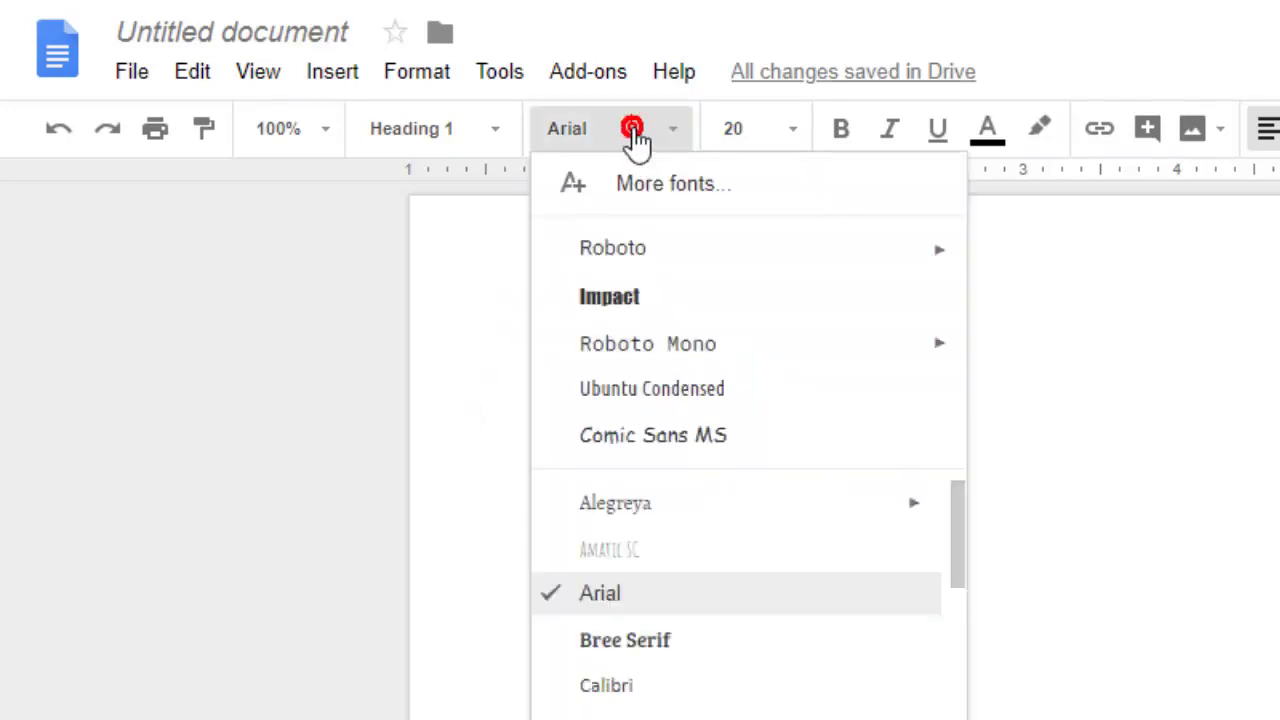
# Step: Change the 'Chapter 1' heading's font to Impact and its text colour to blue
pyautogui.click(613, 292)
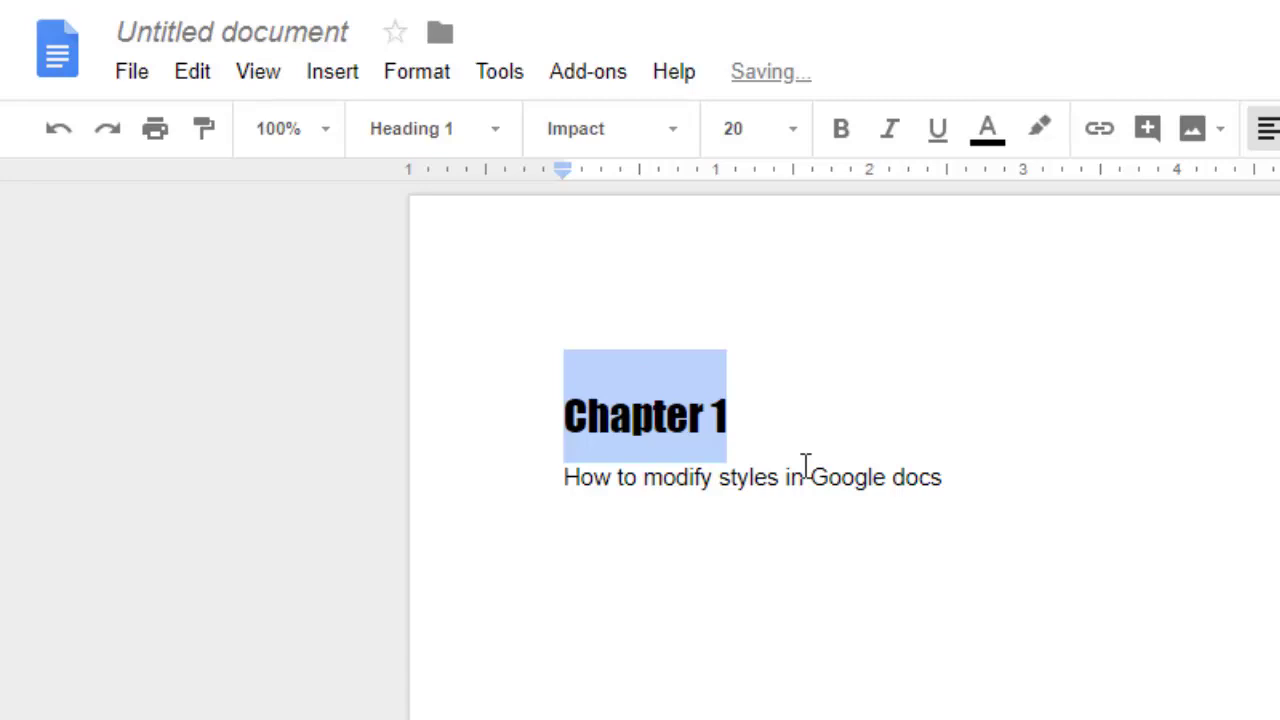
pyautogui.click(989, 133)
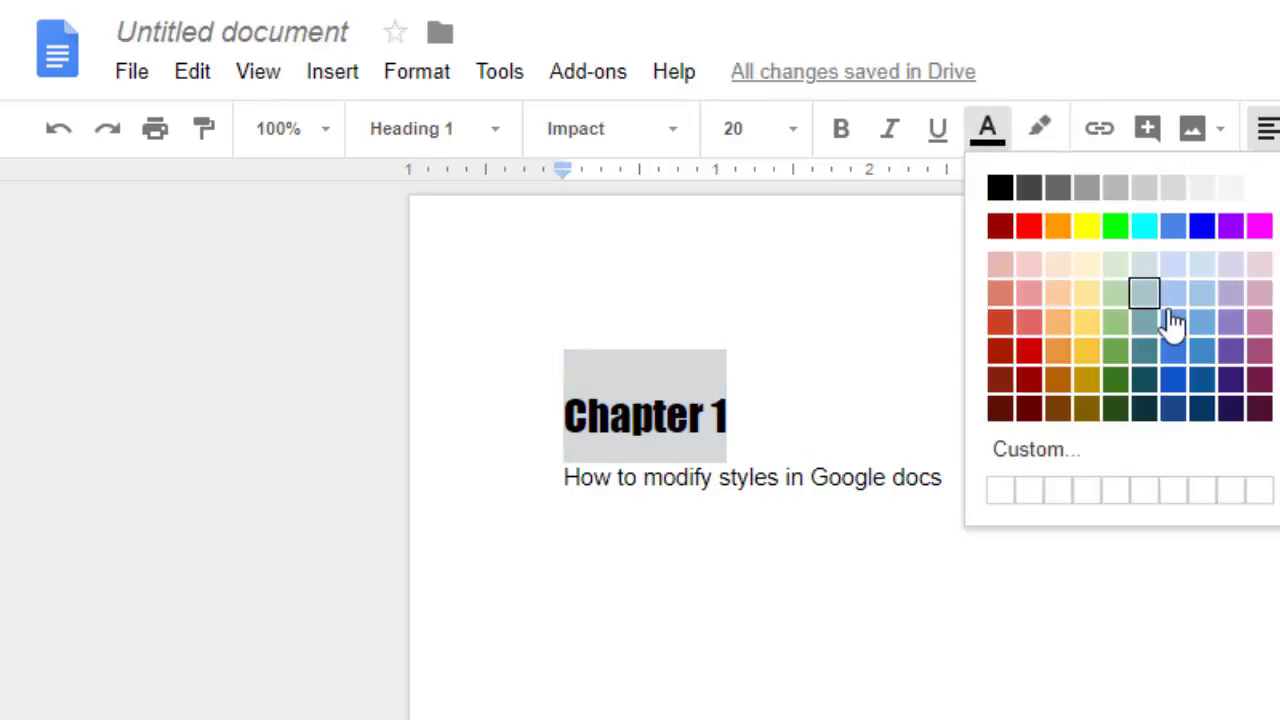
pyautogui.click(1180, 352)
pyautogui.click(866, 440)
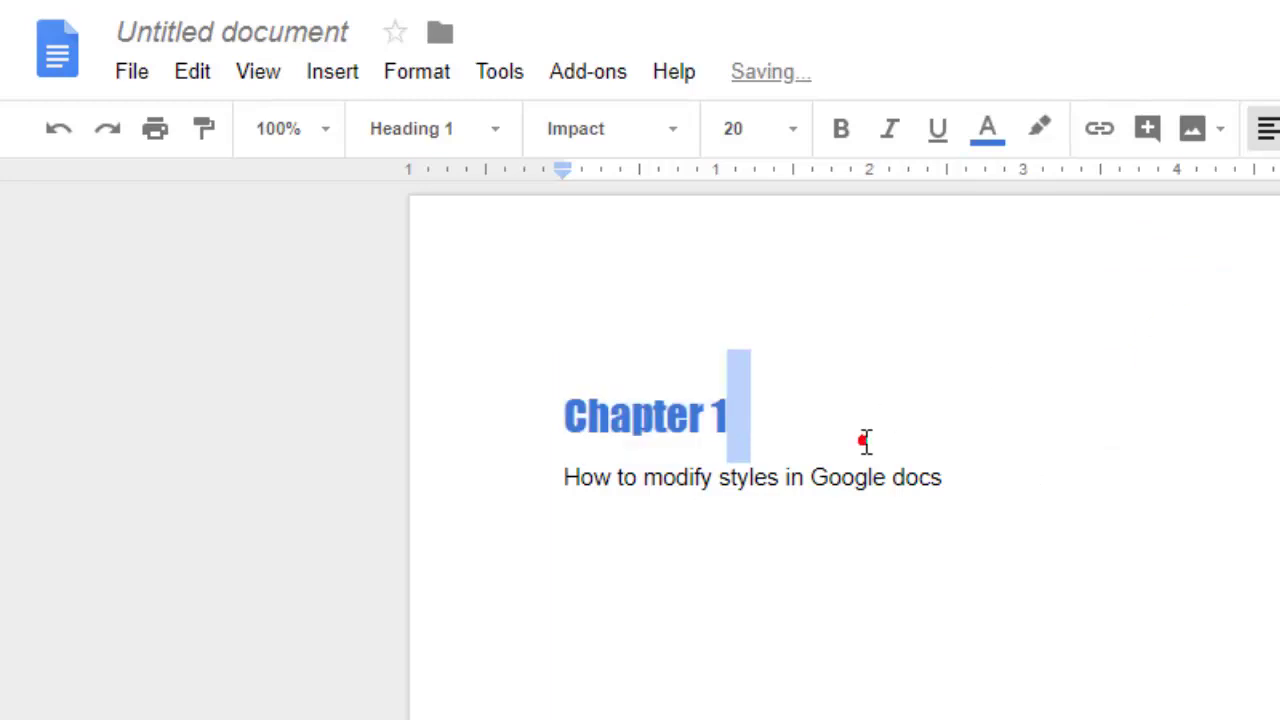
pyautogui.click(739, 425)
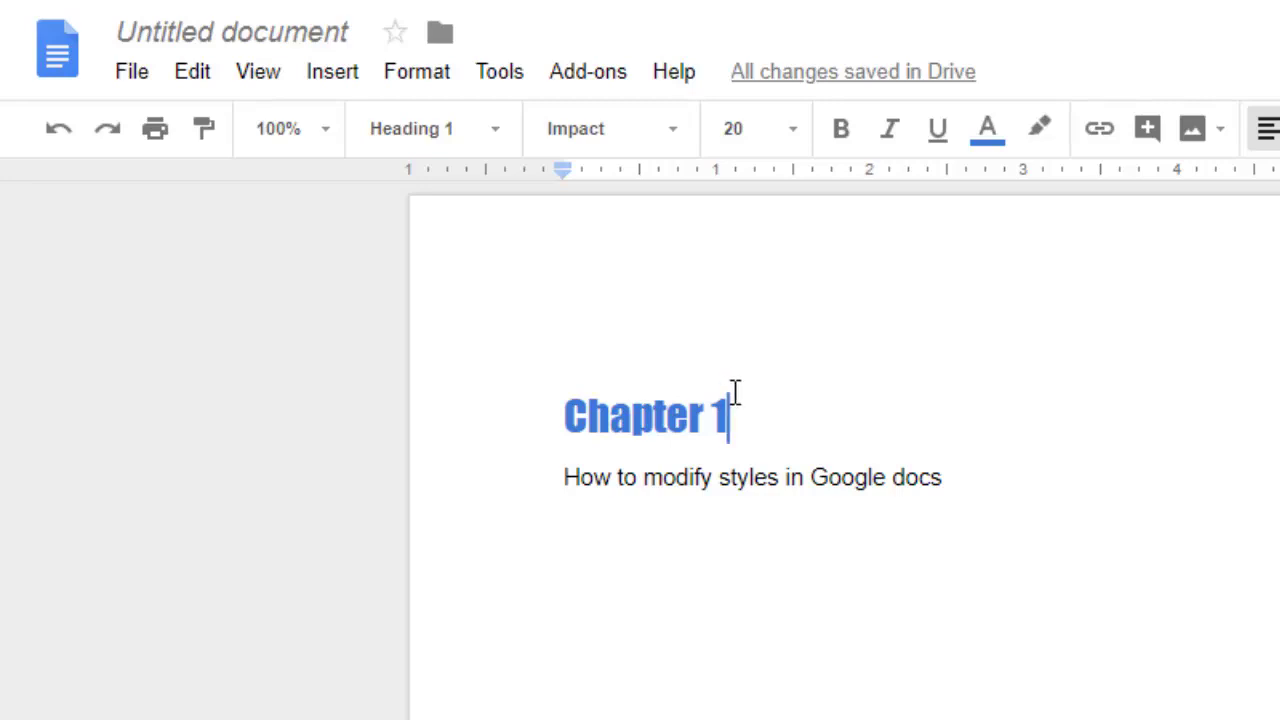
# Step: Update the Heading 1 style to match the blue Impact 'Chapter 1' heading
pyautogui.click(691, 415)
pyautogui.click(497, 132)
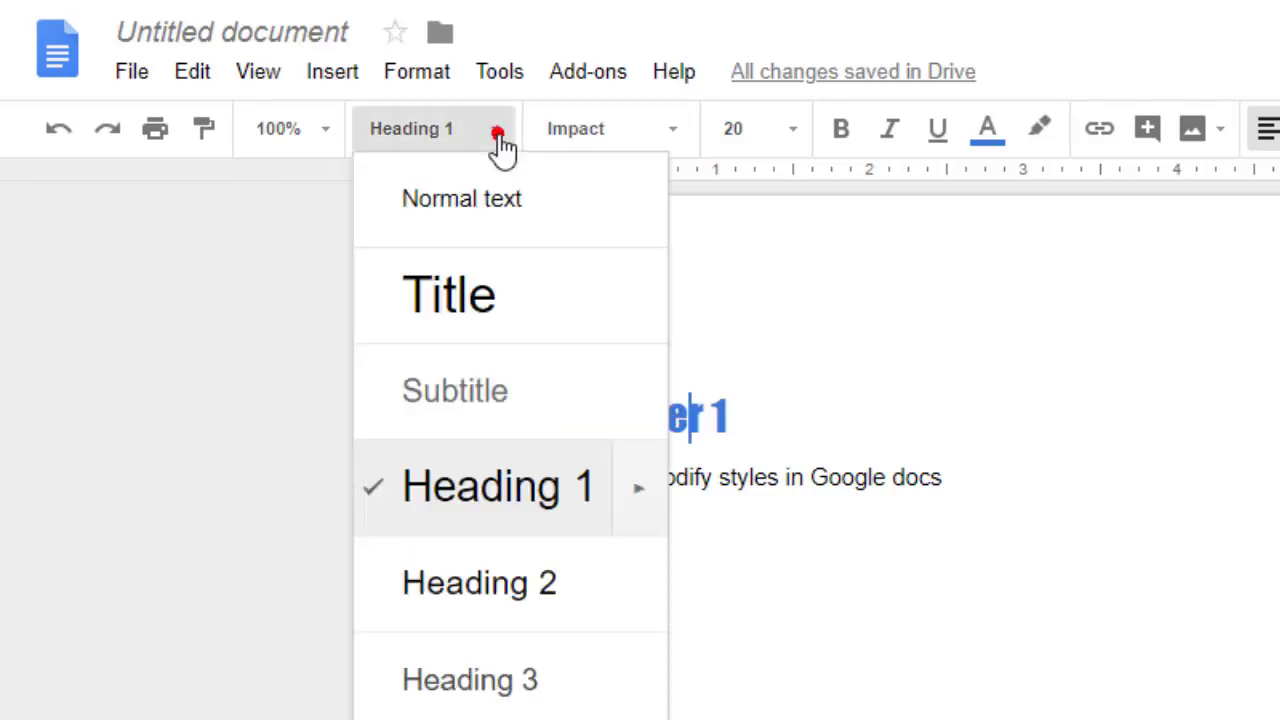
pyautogui.moveTo(639, 493)
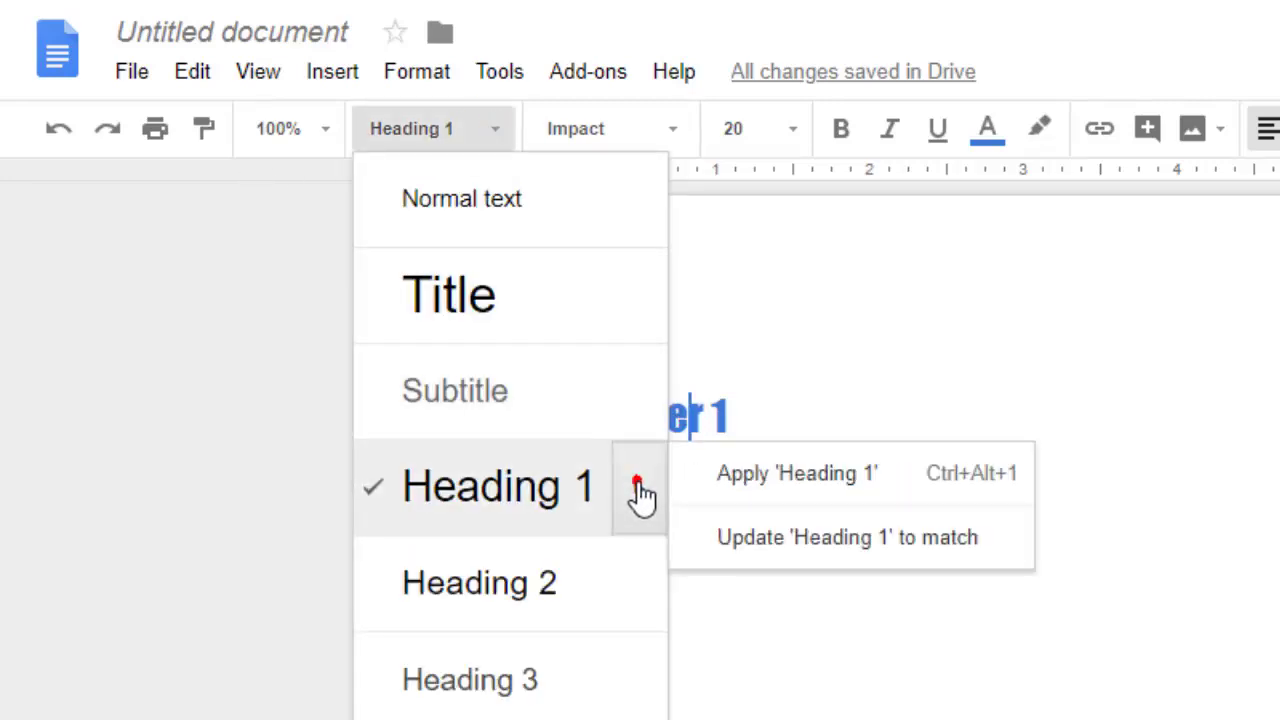
pyautogui.click(868, 545)
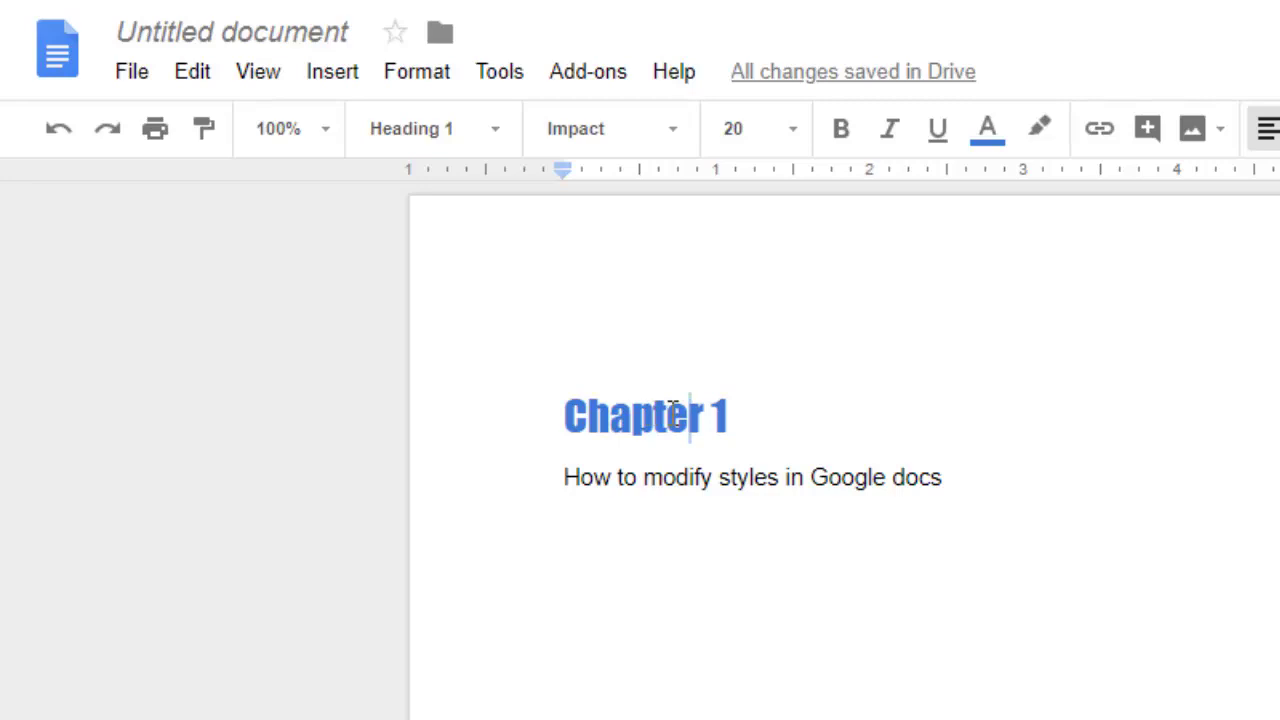
pyautogui.click(977, 474)
# Step: Add a new Heading 1 paragraph 'Chapter 2' below the body sentence
pyautogui.press('Return')
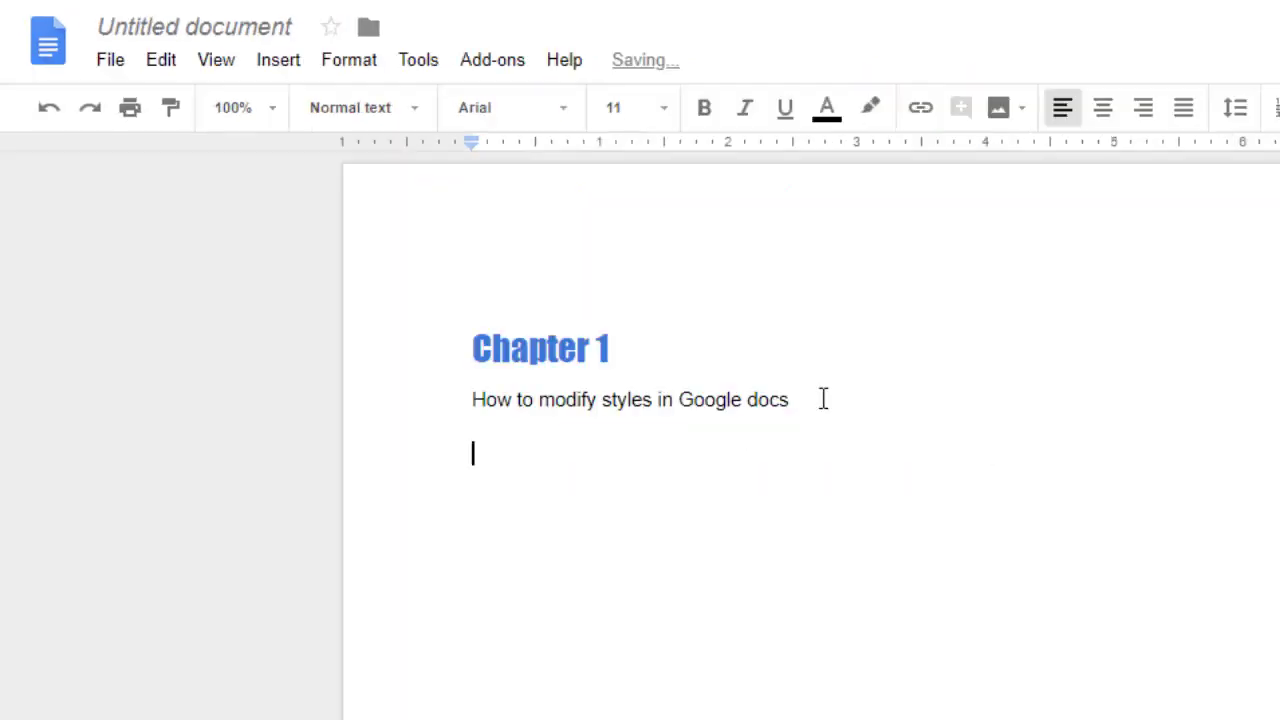
pyautogui.click(387, 110)
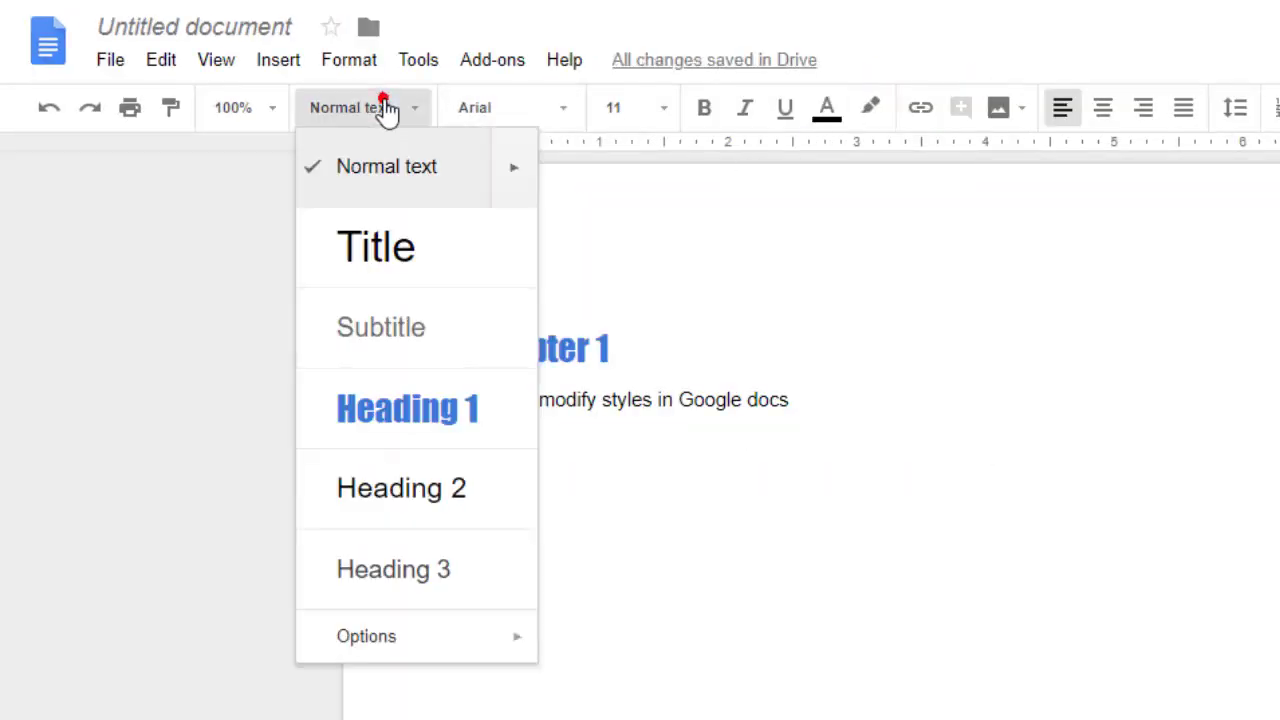
pyautogui.click(428, 424)
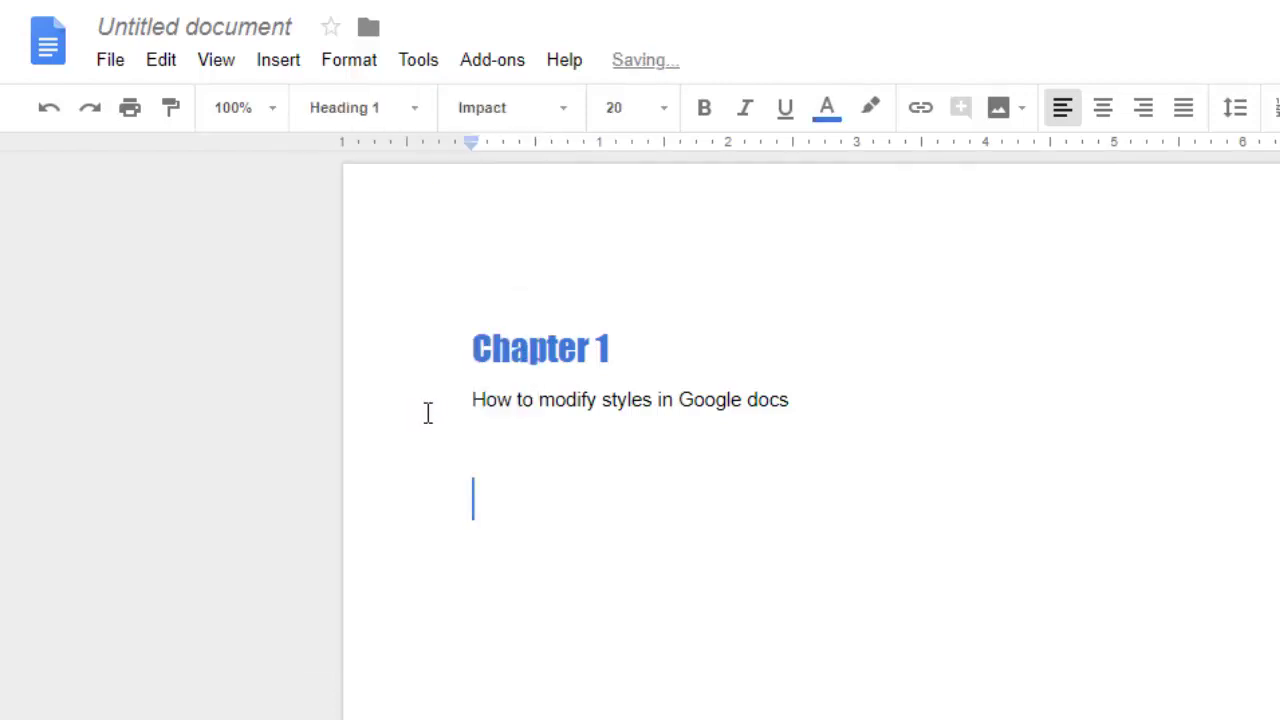
pyautogui.write('Chapter 2')
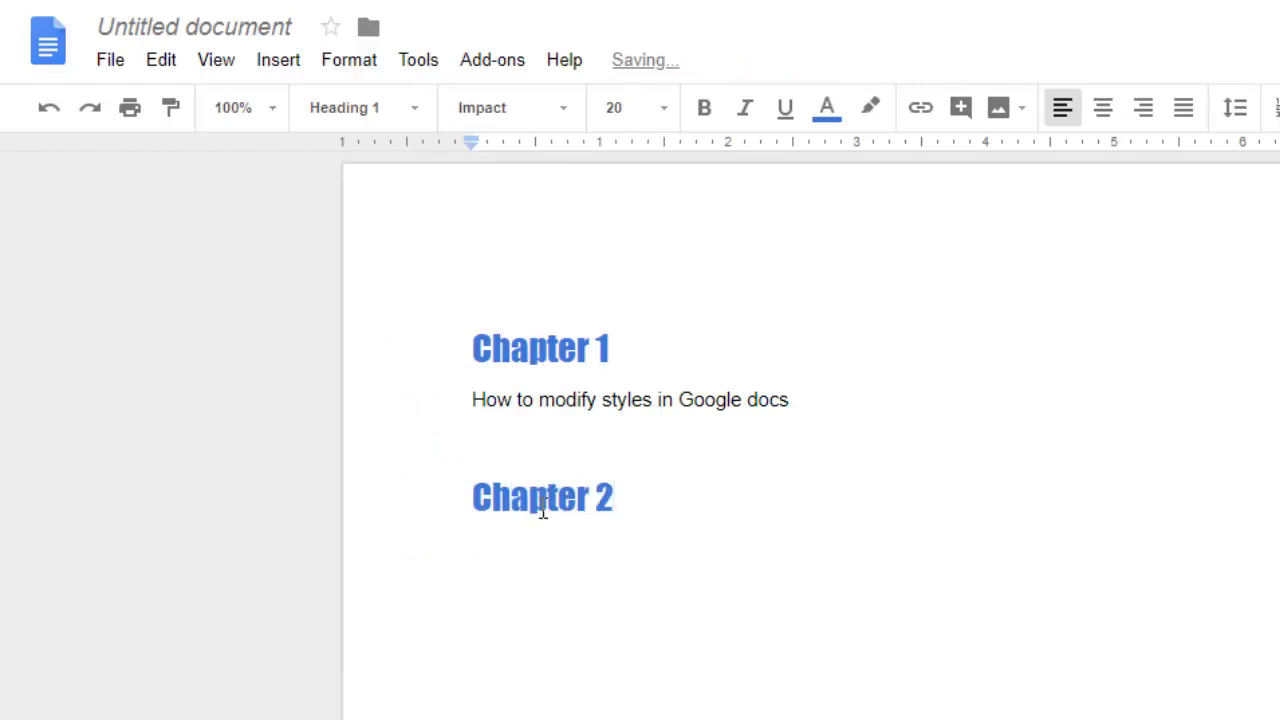
pyautogui.click(605, 405)
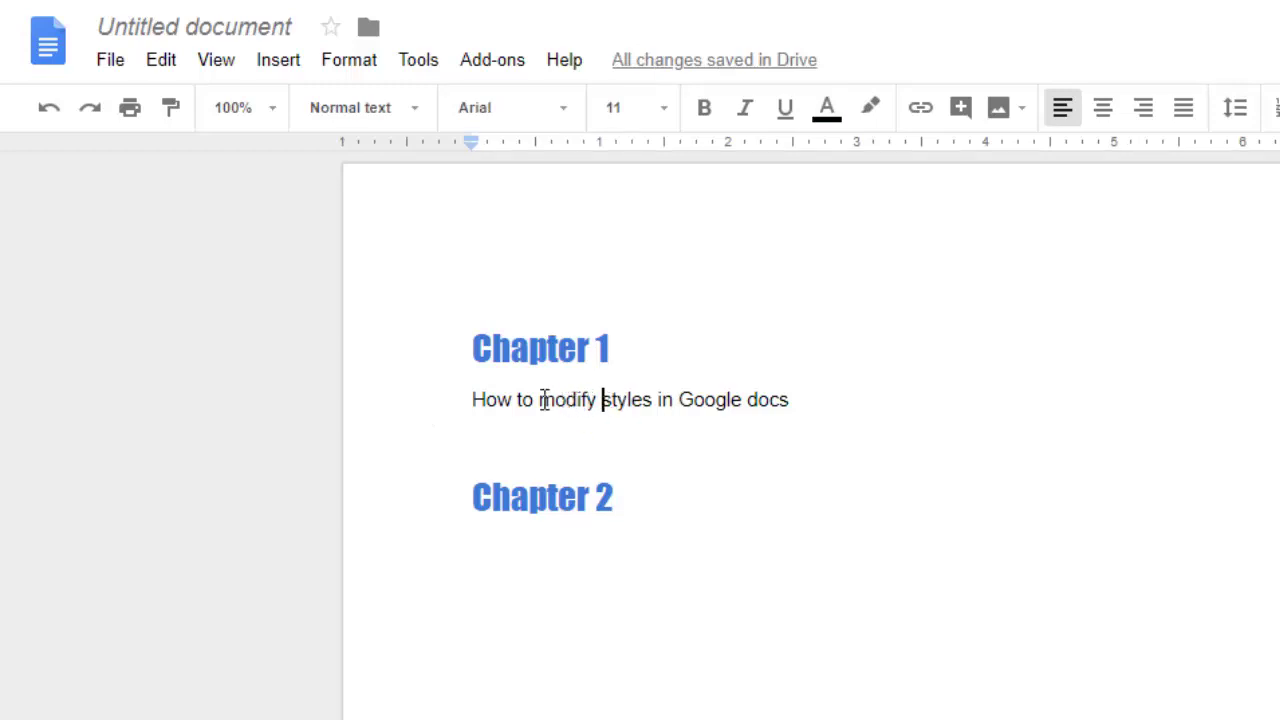
pyautogui.click(386, 104)
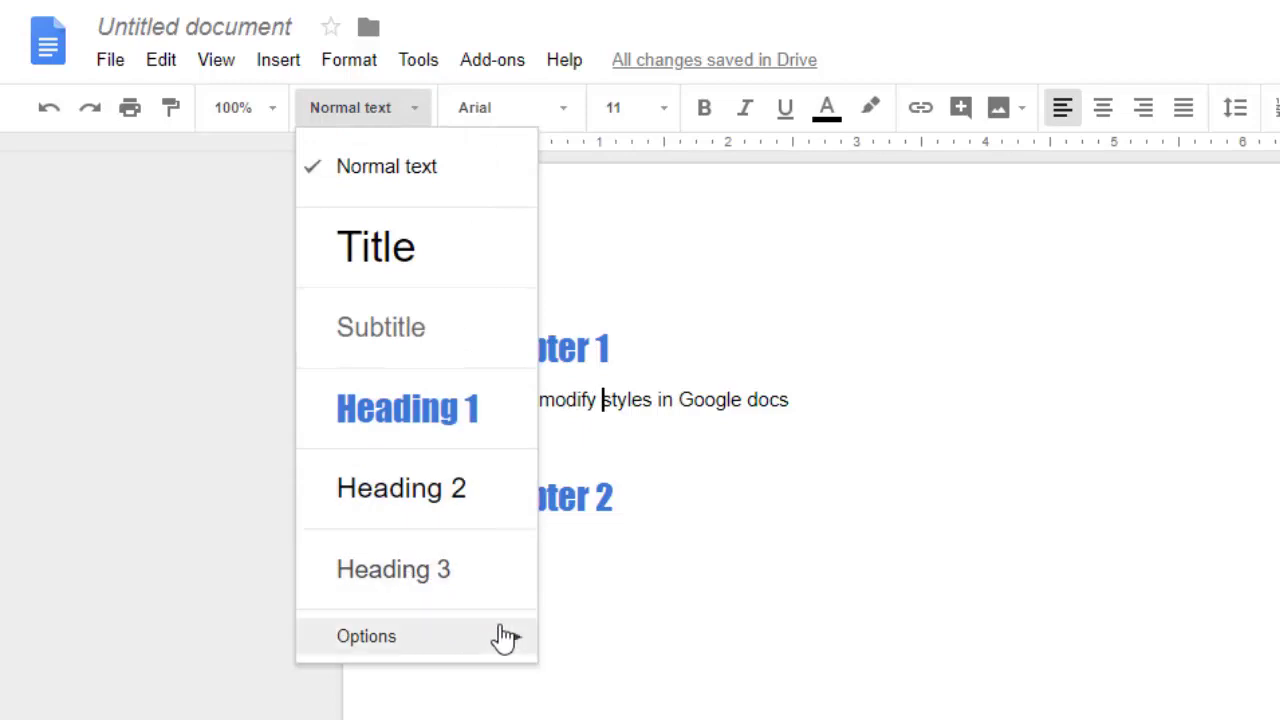
pyautogui.click(730, 400)
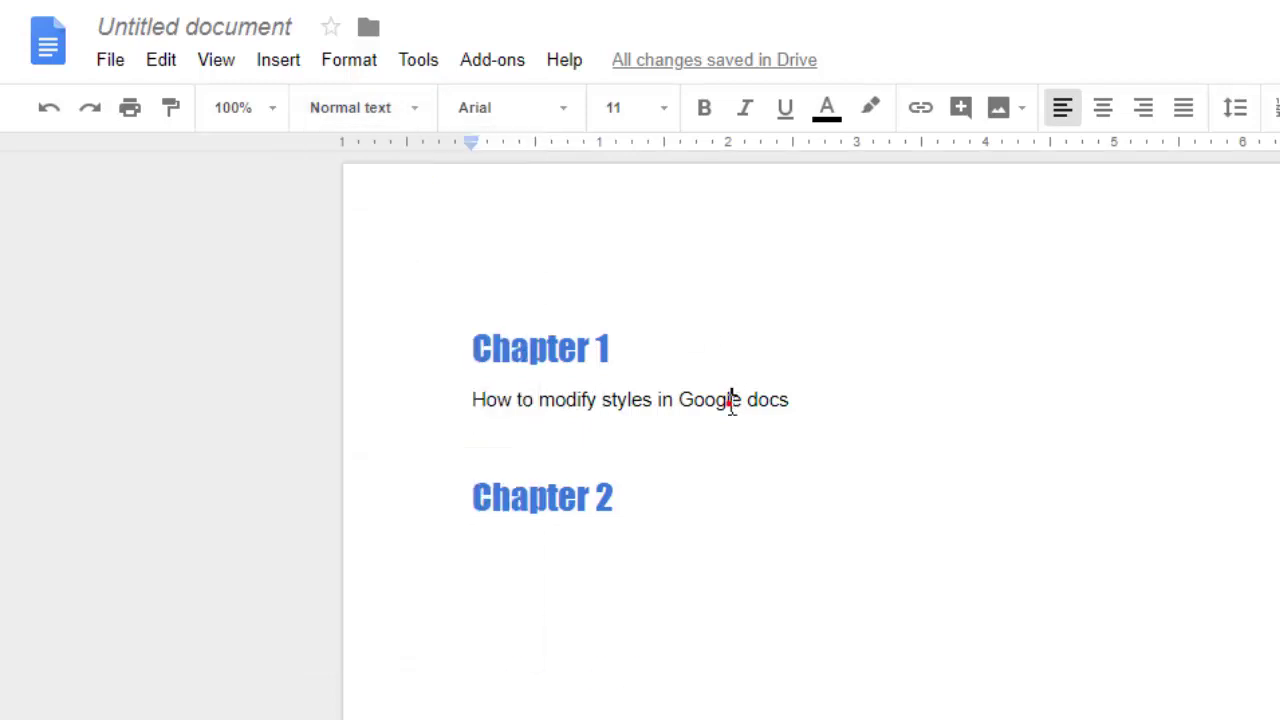
pyautogui.moveTo(472, 399); pyautogui.dragTo(796, 403)
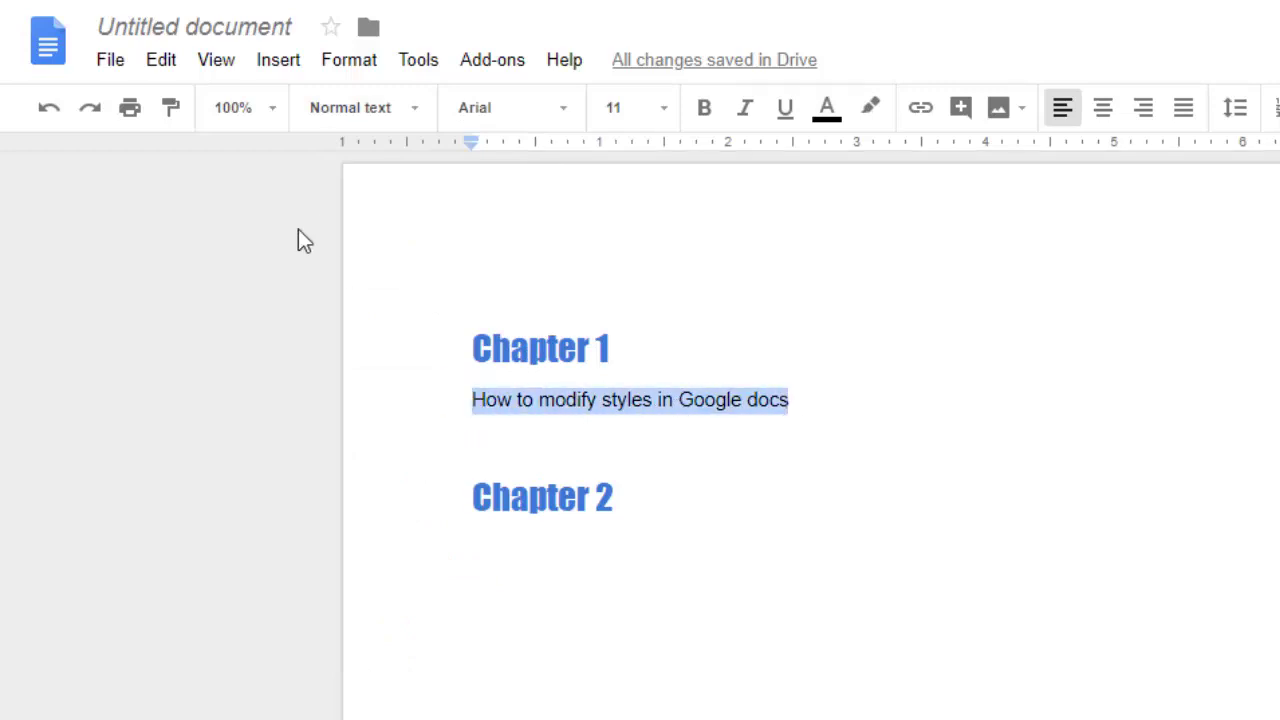
pyautogui.click(410, 108)
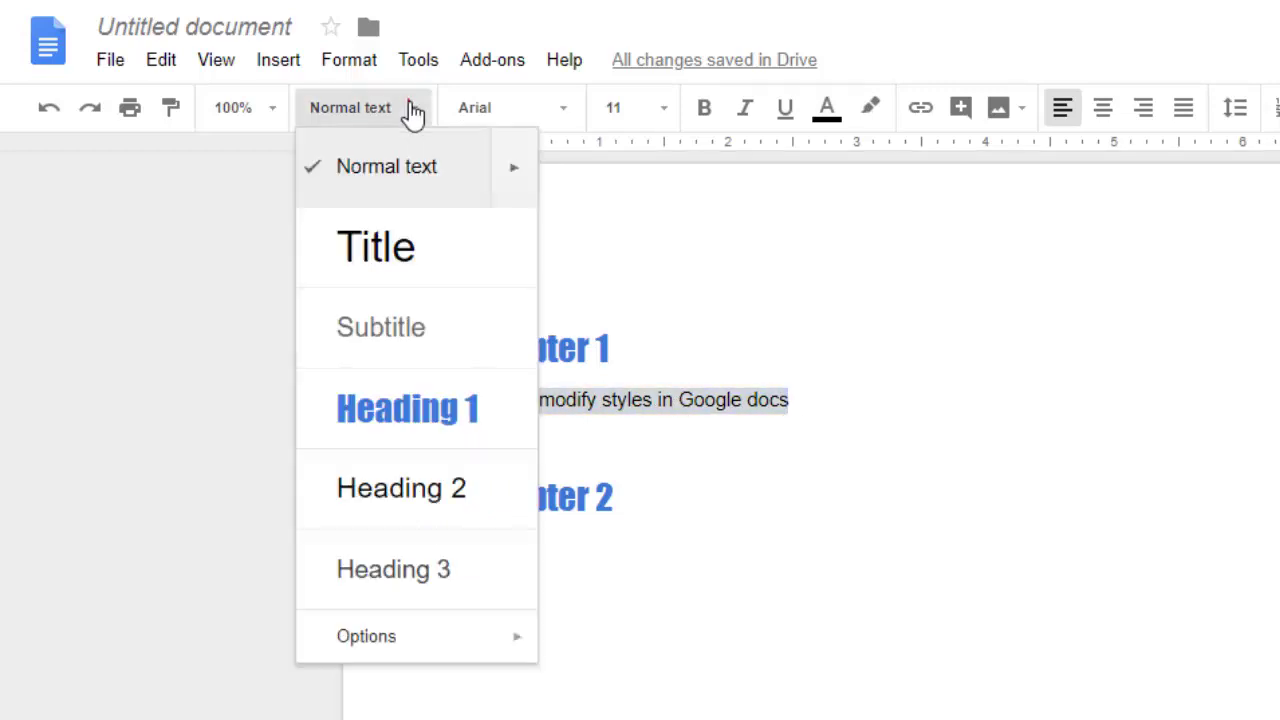
pyautogui.click(506, 170)
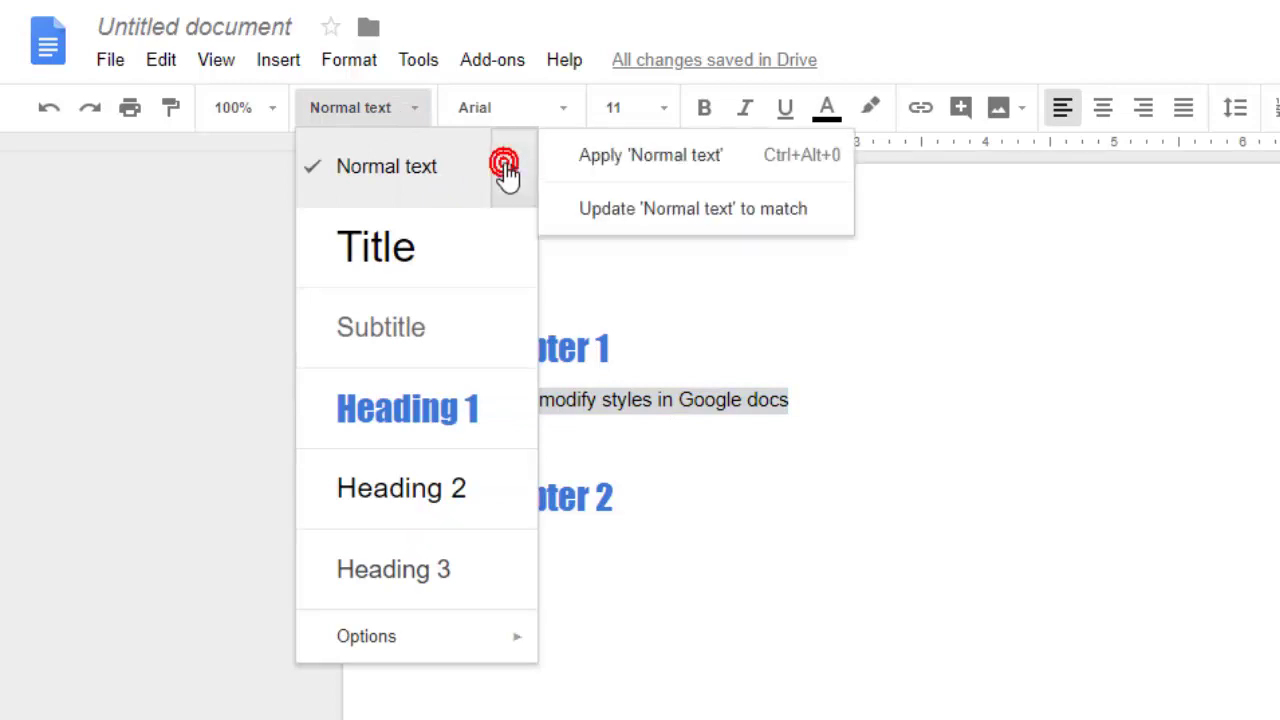
pyautogui.click(663, 400)
pyautogui.moveTo(798, 400); pyautogui.dragTo(427, 390)
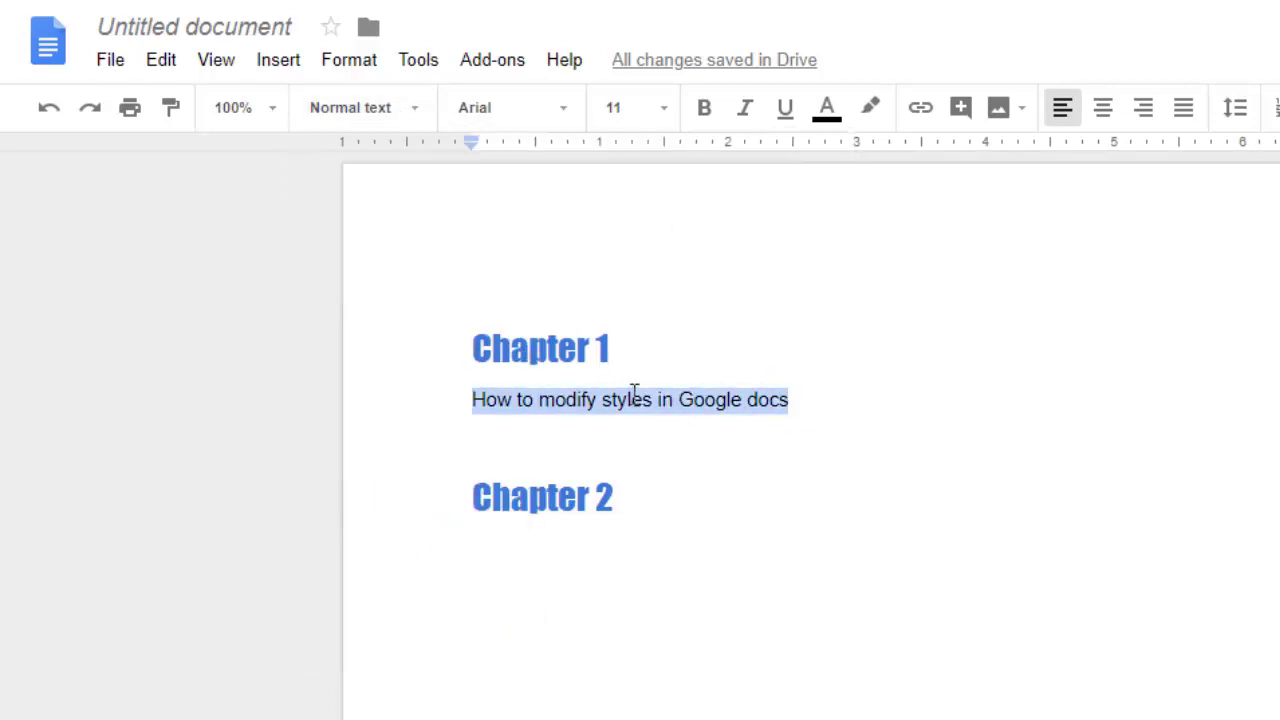
# Step: Set the selected body sentence in Ubuntu Condensed
pyautogui.click(569, 109)
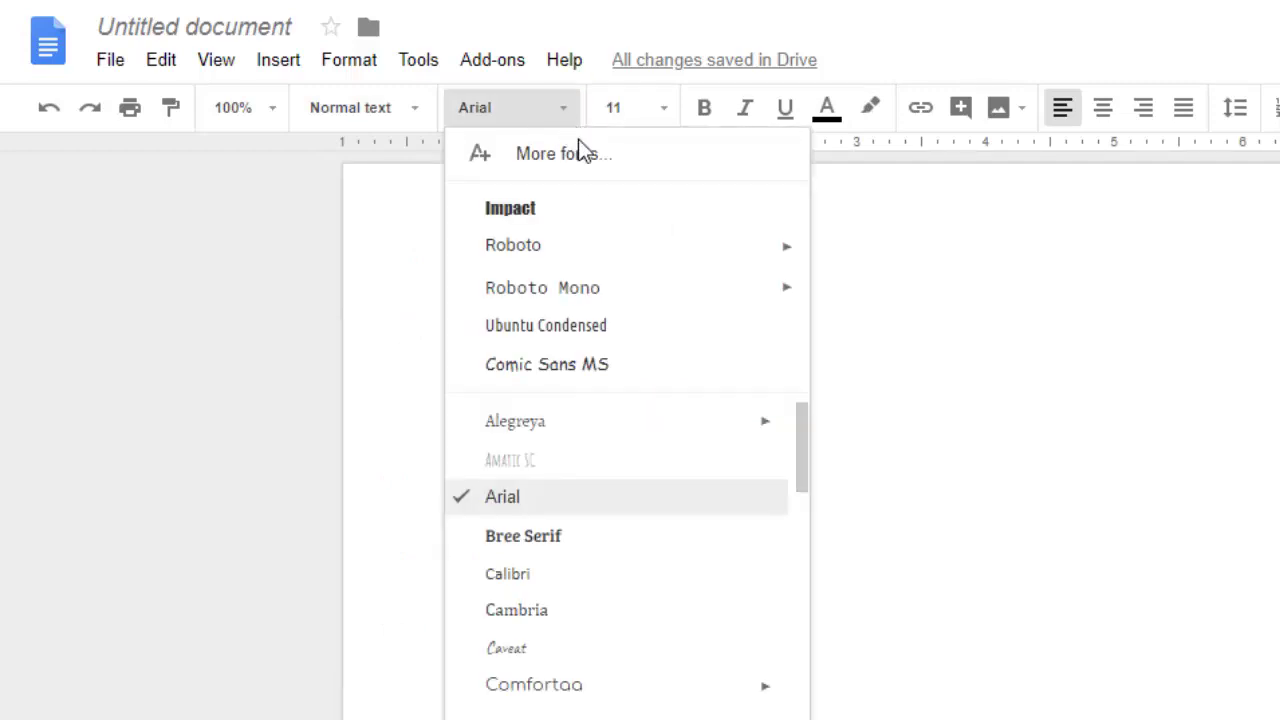
pyautogui.click(580, 326)
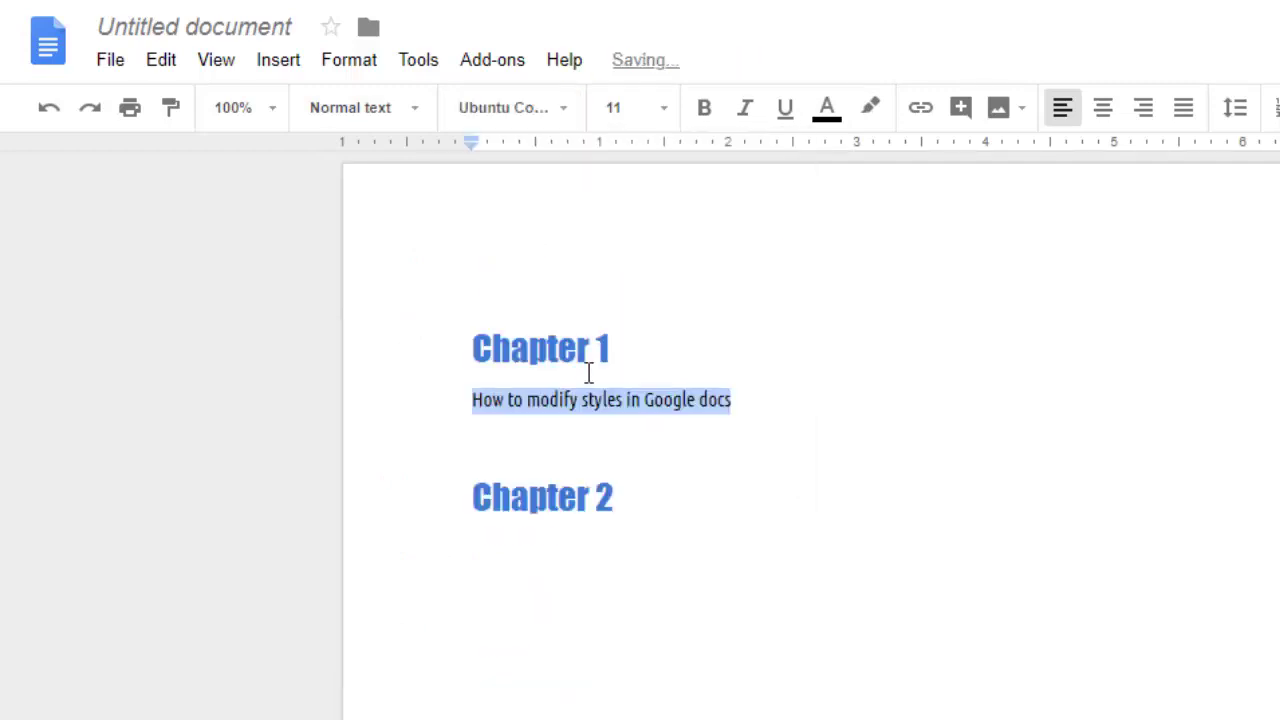
pyautogui.click(607, 404)
pyautogui.moveTo(745, 400); pyautogui.dragTo(457, 392)
# Step: Update the Normal text style to match the Ubuntu Condensed body line
pyautogui.click(400, 110)
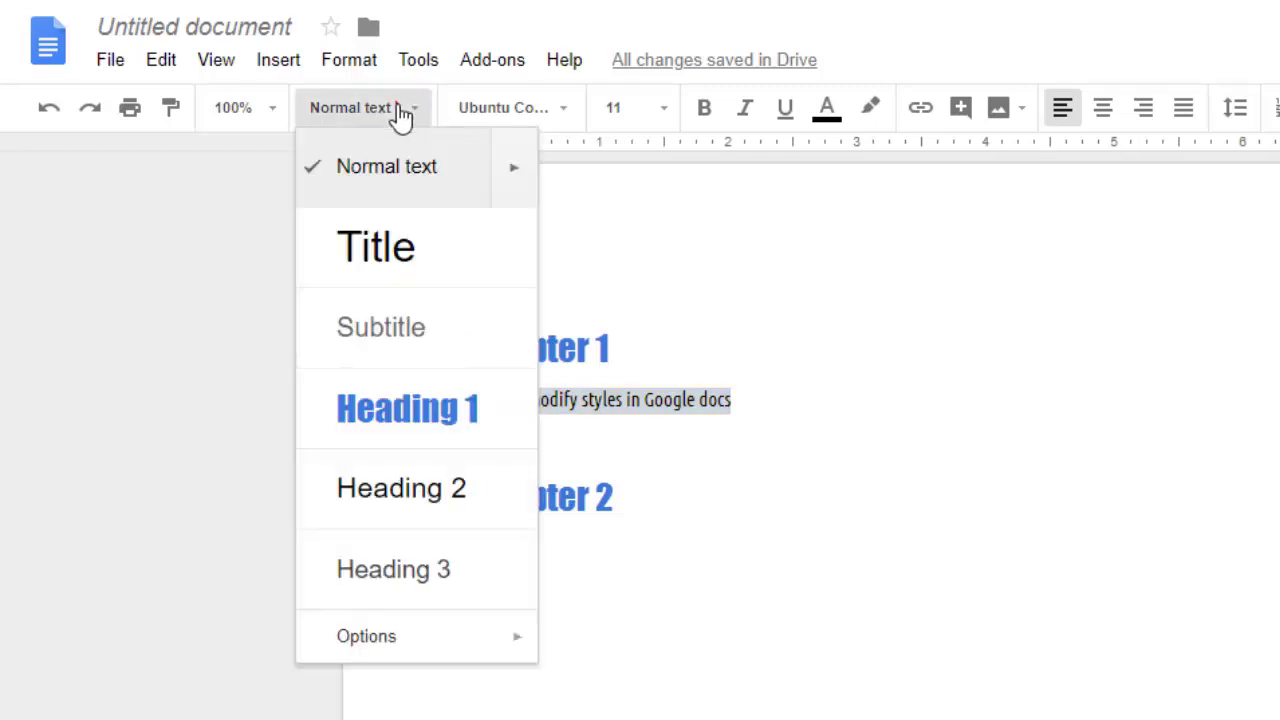
pyautogui.click(508, 176)
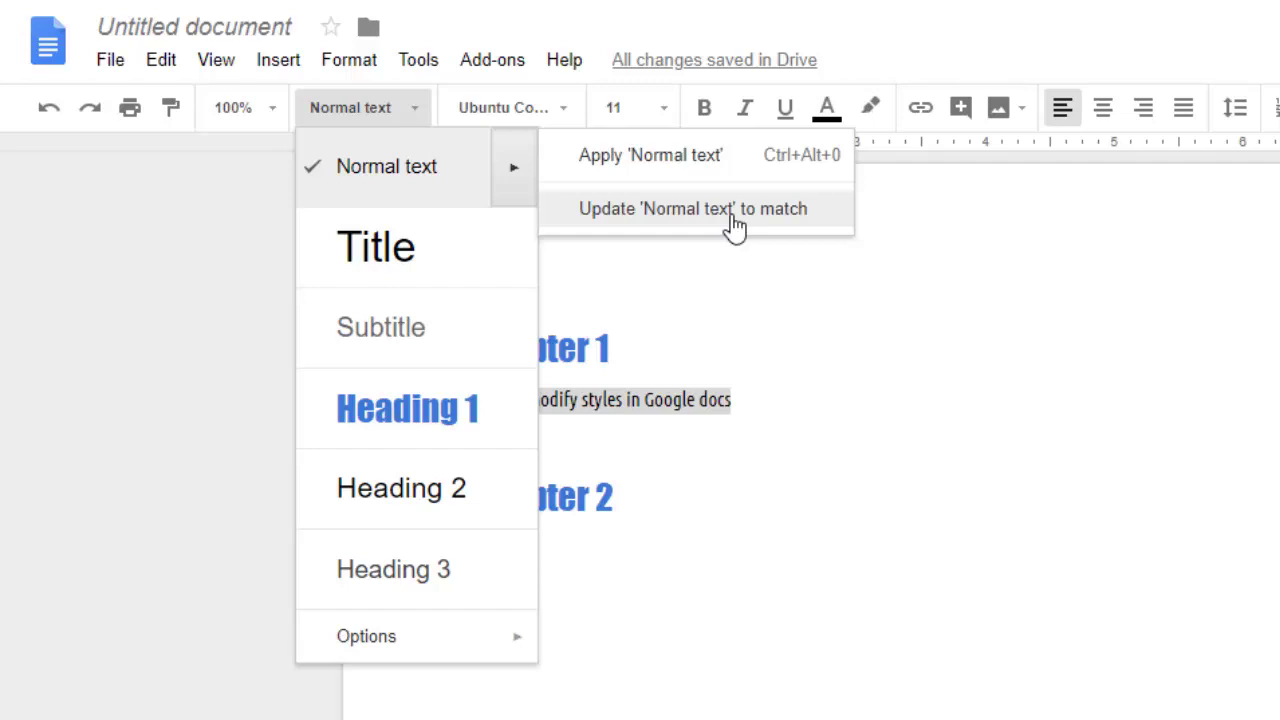
pyautogui.click(610, 406)
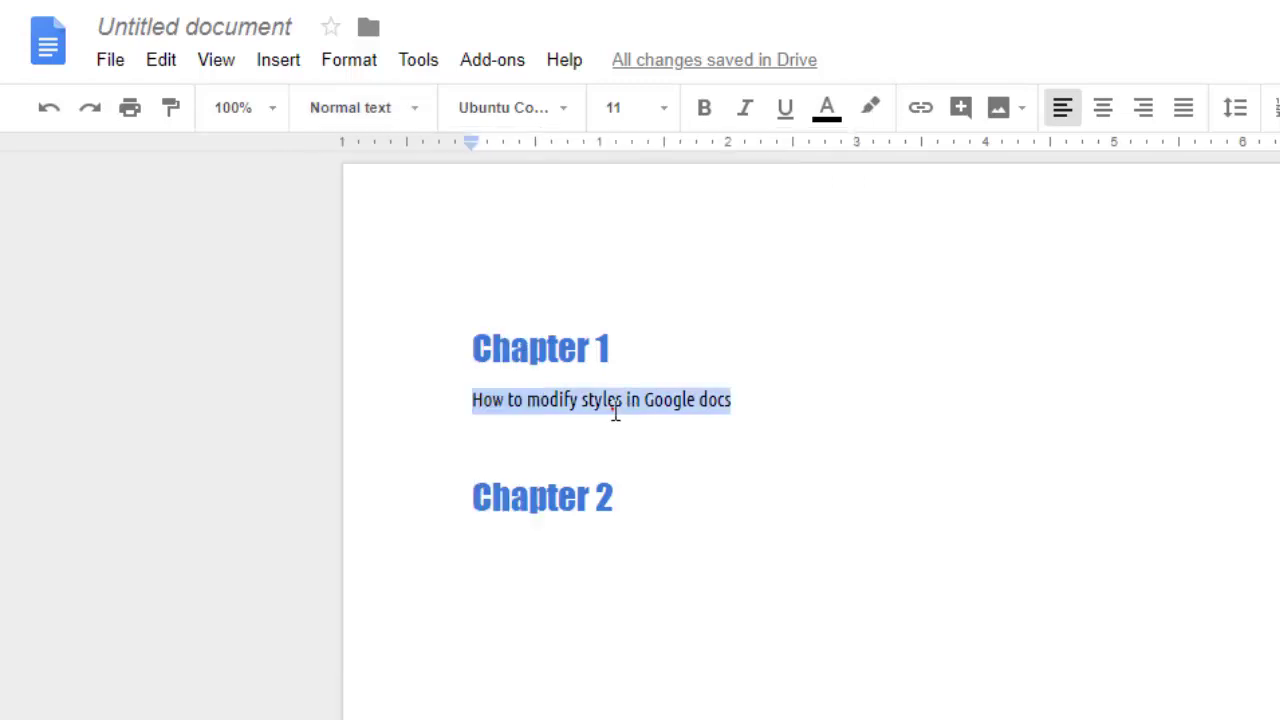
pyautogui.doubleClick(612, 403)
pyautogui.tripleClick(612, 403)
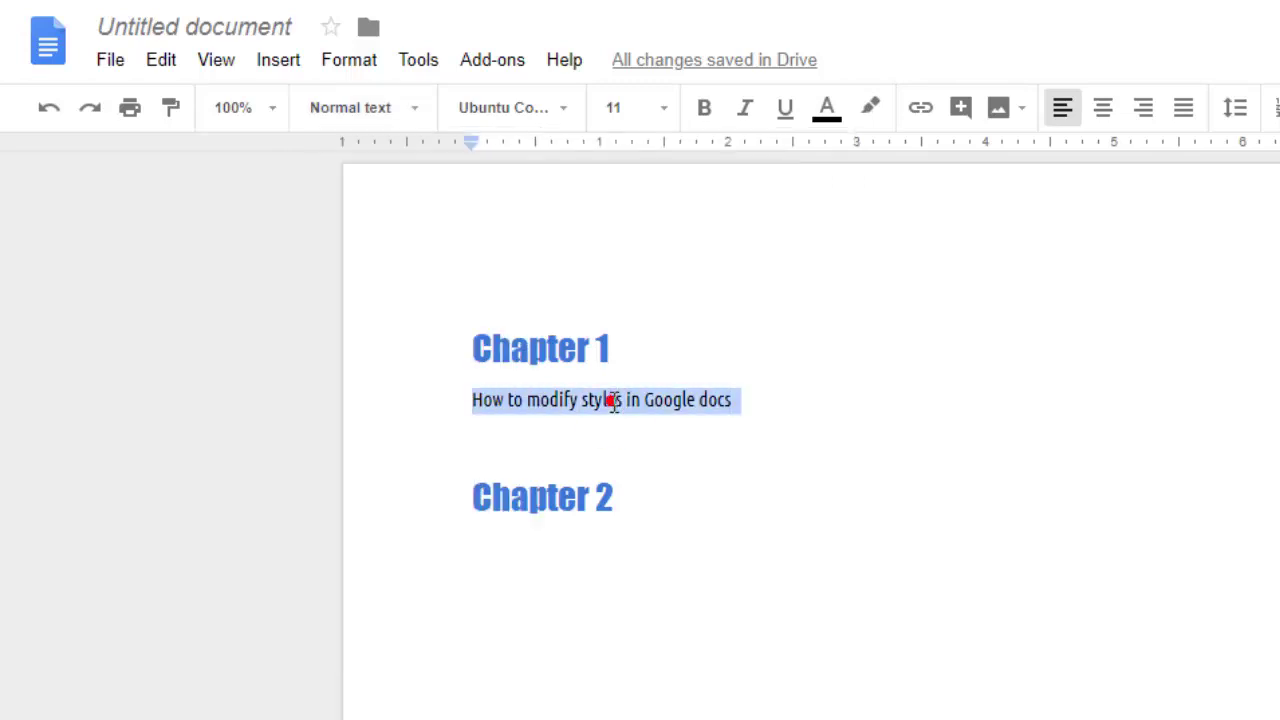
pyautogui.click(414, 108)
pyautogui.click(512, 172)
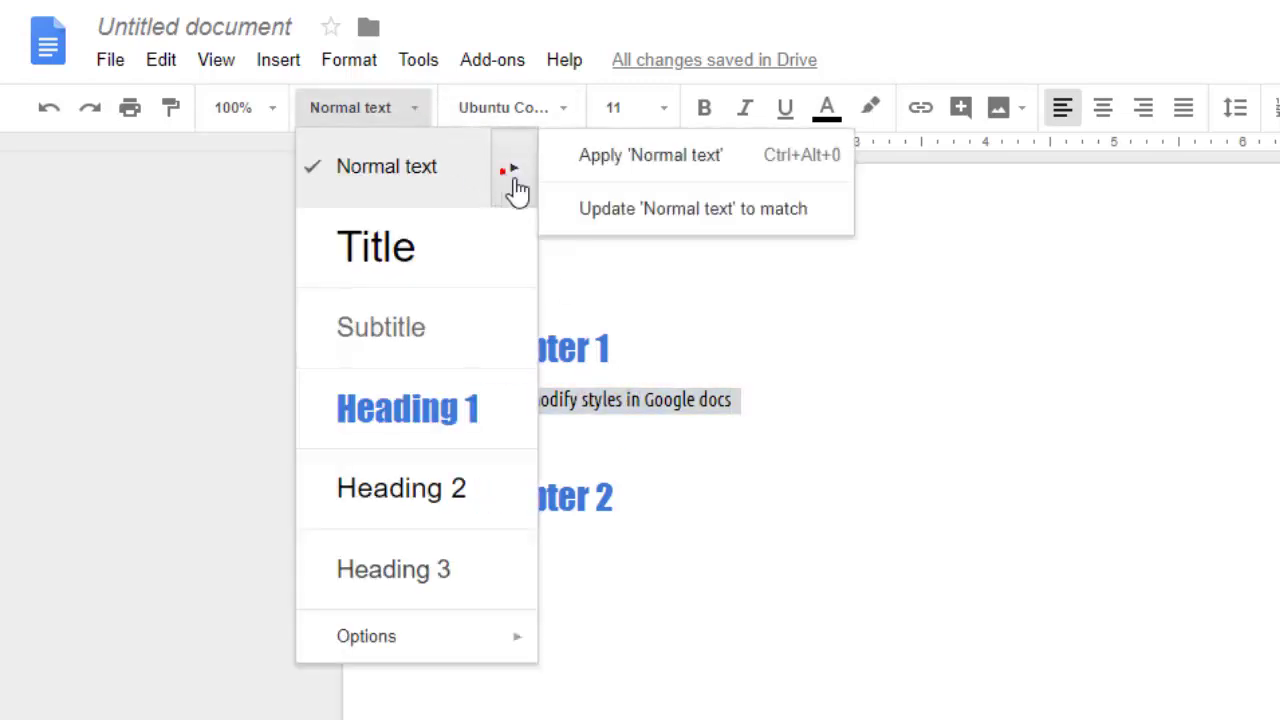
pyautogui.click(702, 212)
pyautogui.click(655, 402)
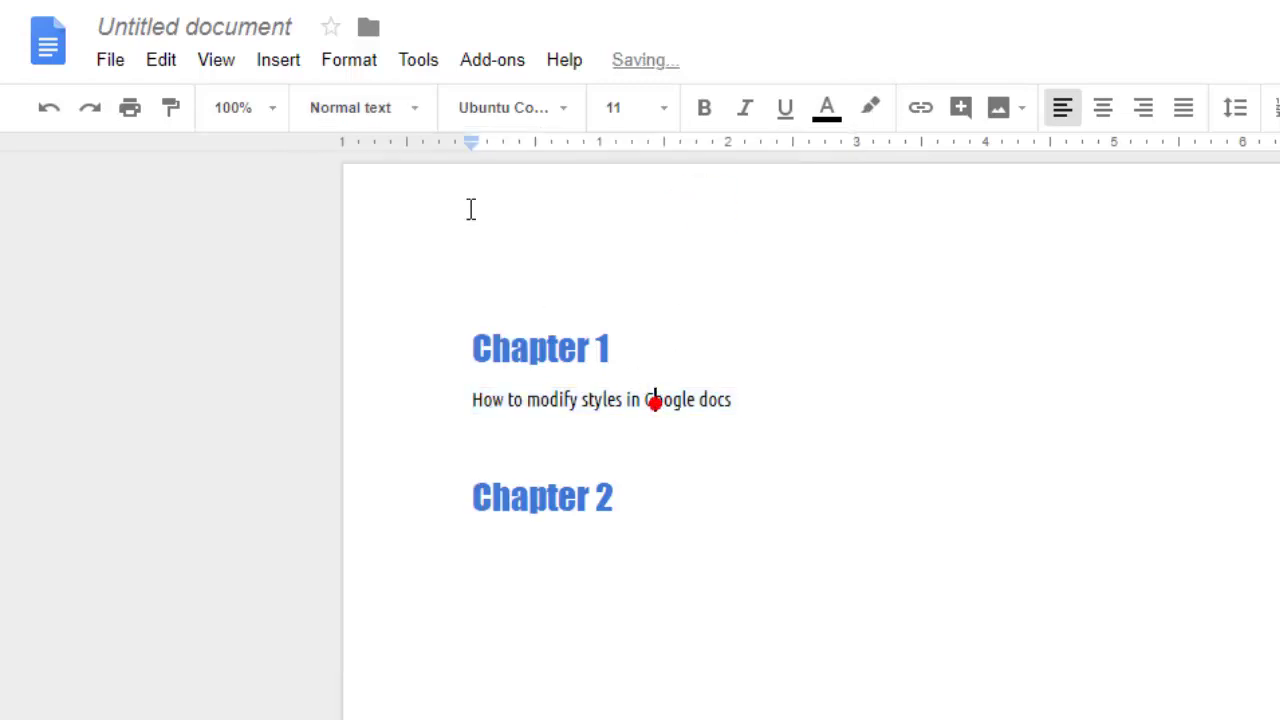
pyautogui.click(414, 110)
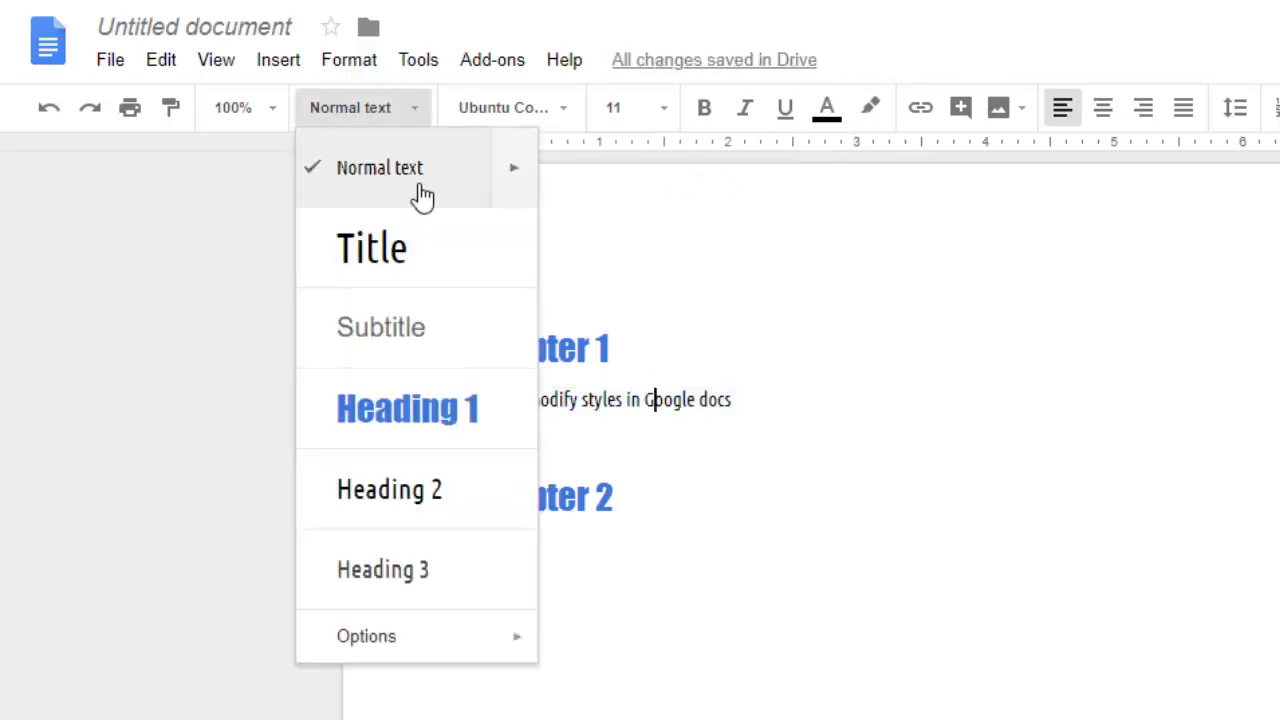
# Step: Type 'hgfhgfgf' on a new line under Chapter 2, appearing in Ubuntu Condensed Normal text
pyautogui.click(716, 481)
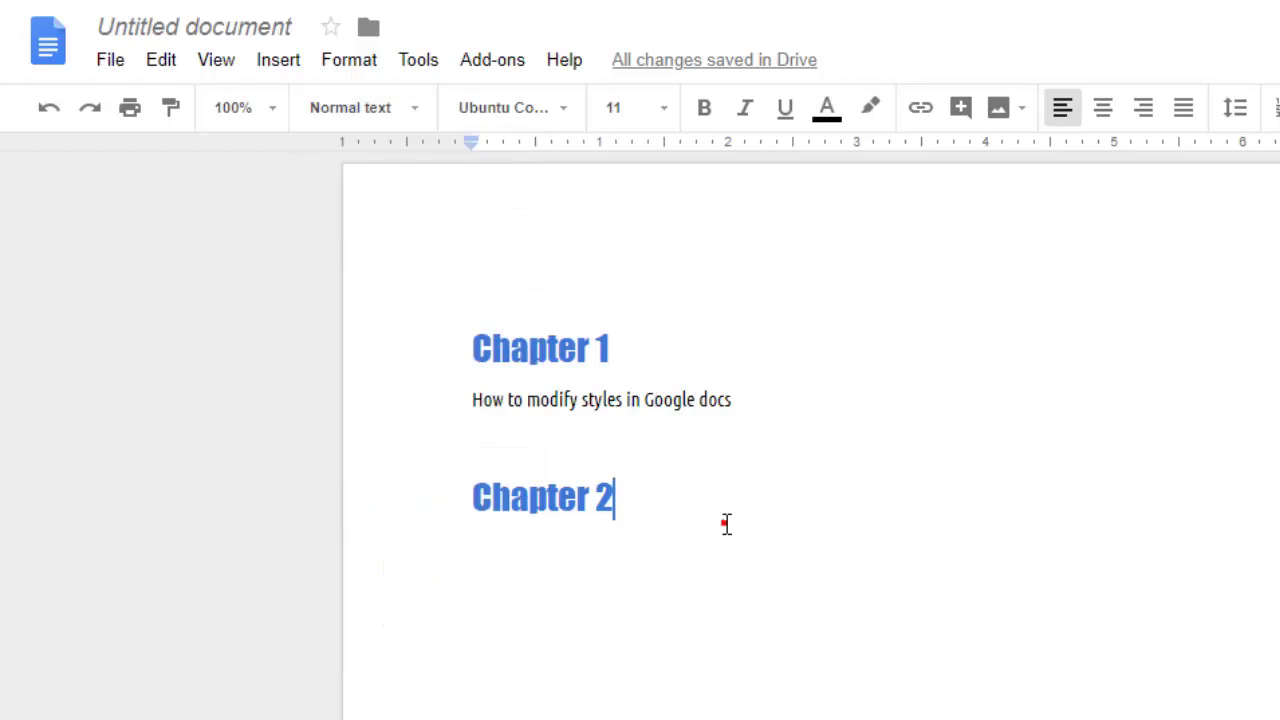
pyautogui.press('Return')
pyautogui.write('hgfhgfgf')
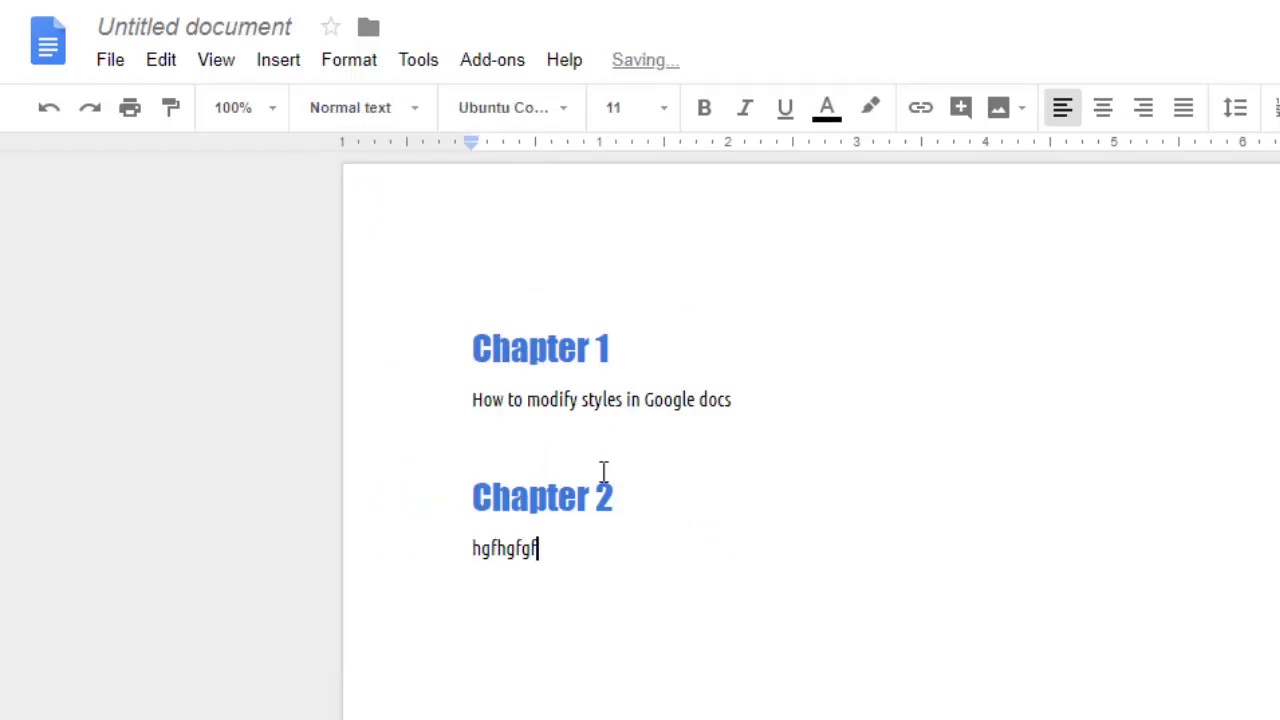
pyautogui.doubleClick(608, 392)
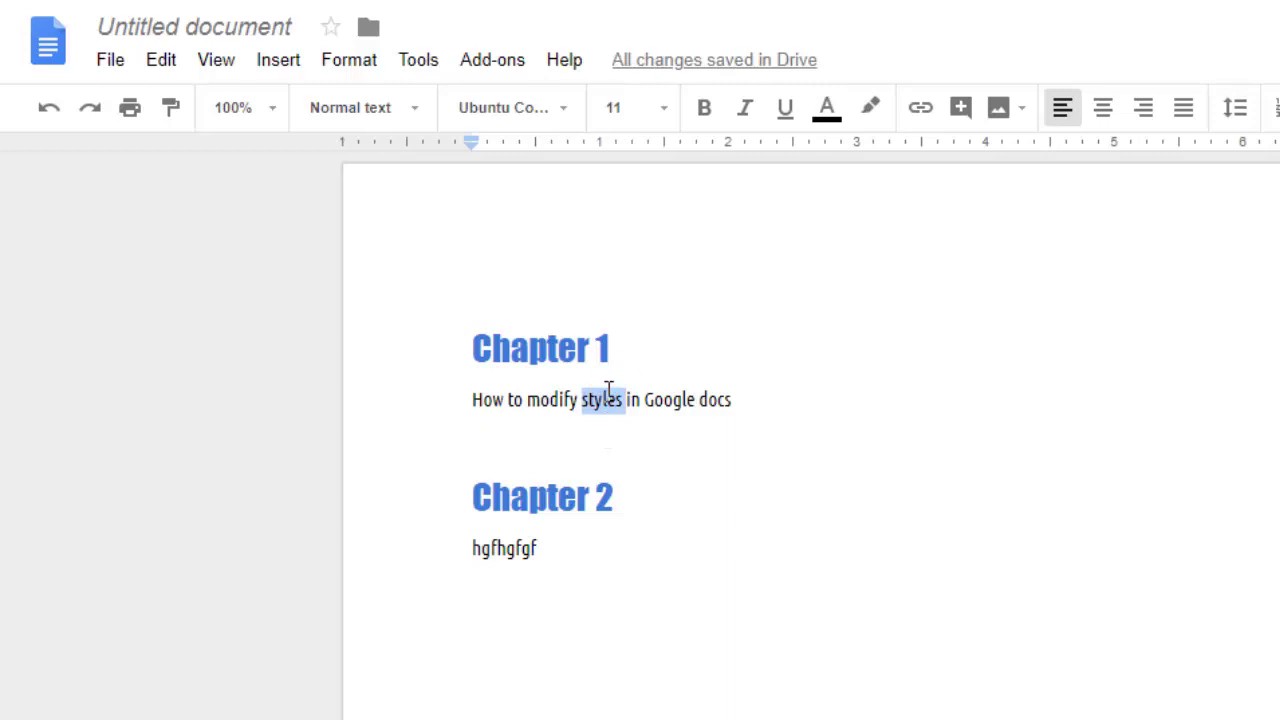
pyautogui.click(550, 548)
pyautogui.click(394, 118)
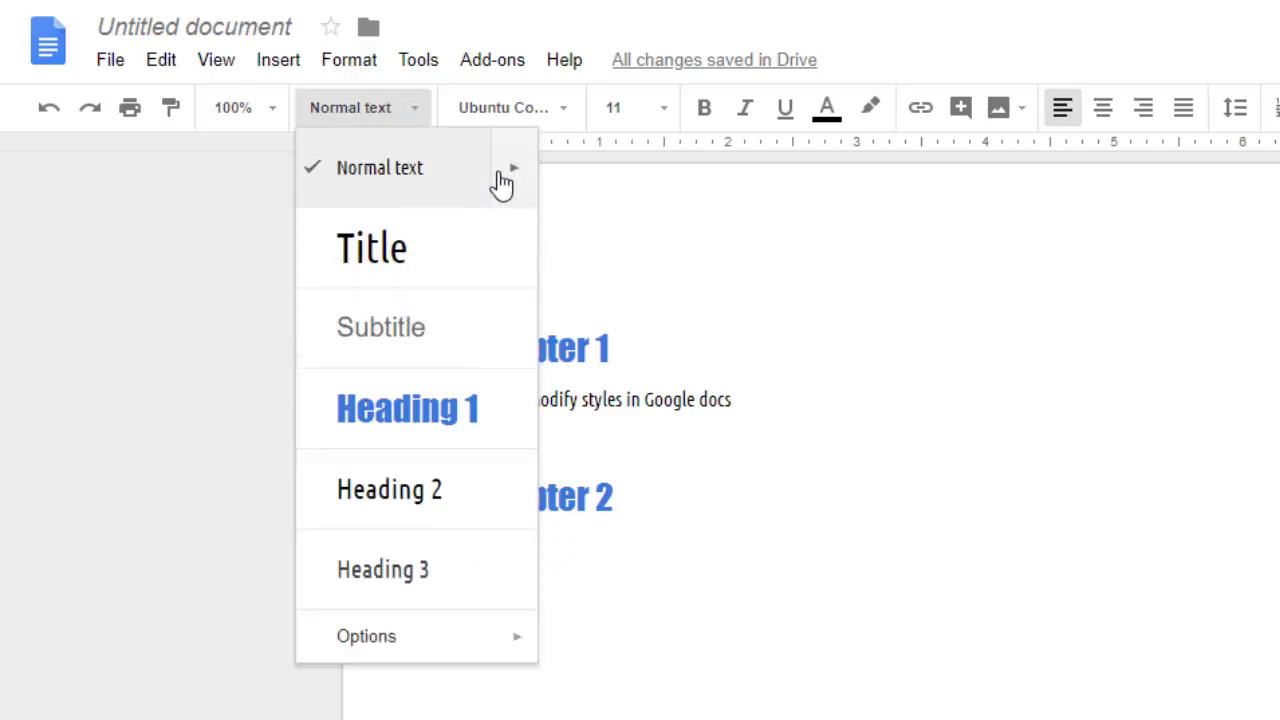
# Step: Save the blue Impact Heading 1 and Ubuntu Condensed Normal text as default styles
pyautogui.moveTo(503, 182)
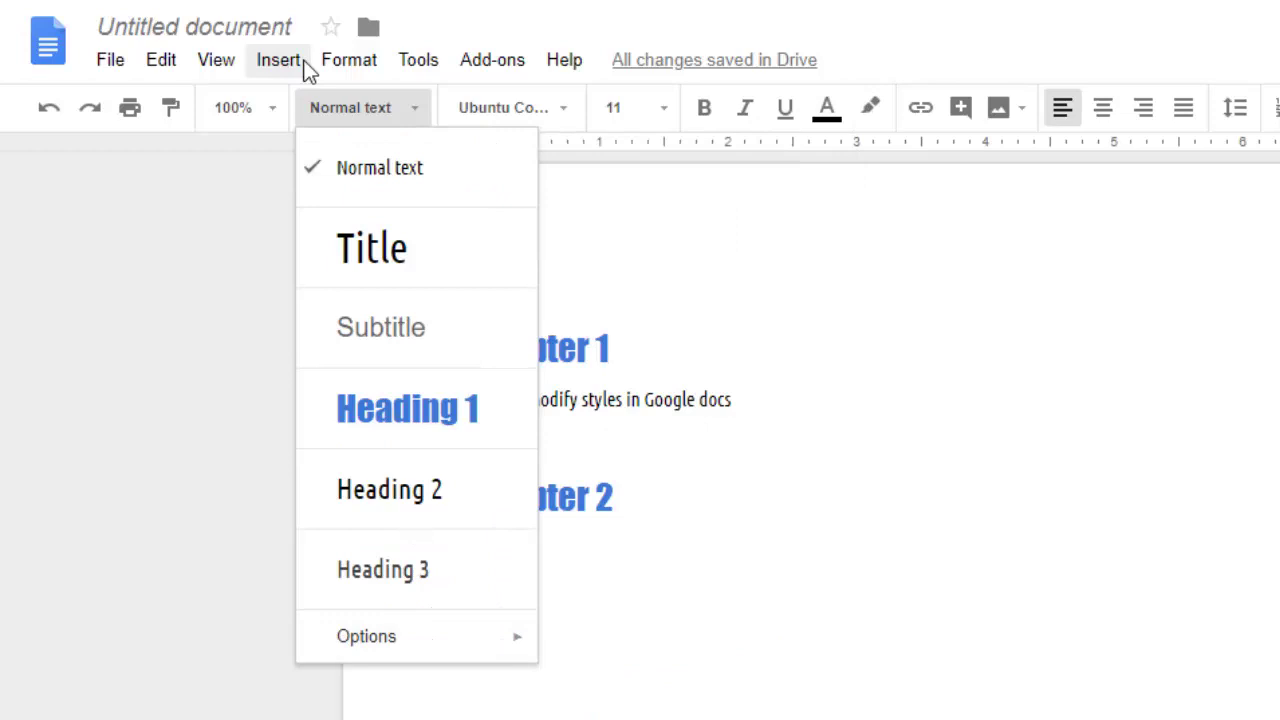
pyautogui.click(345, 62)
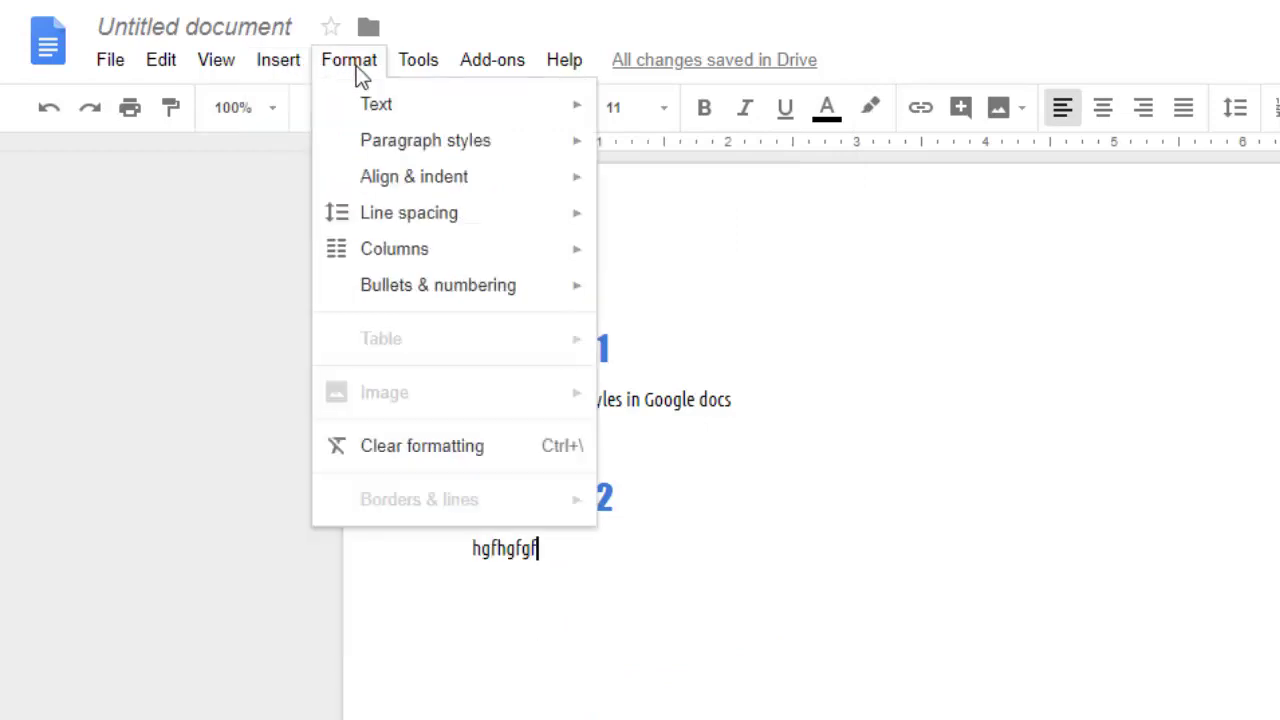
pyautogui.moveTo(465, 105)
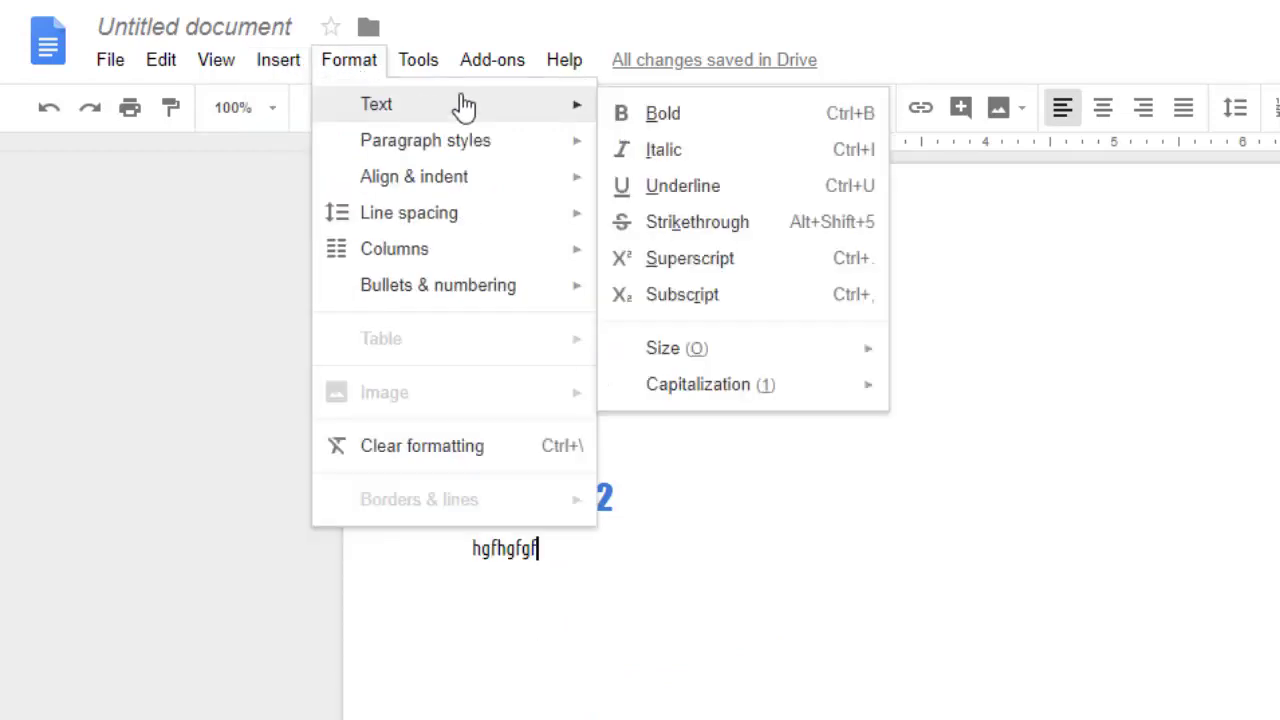
pyautogui.moveTo(475, 146)
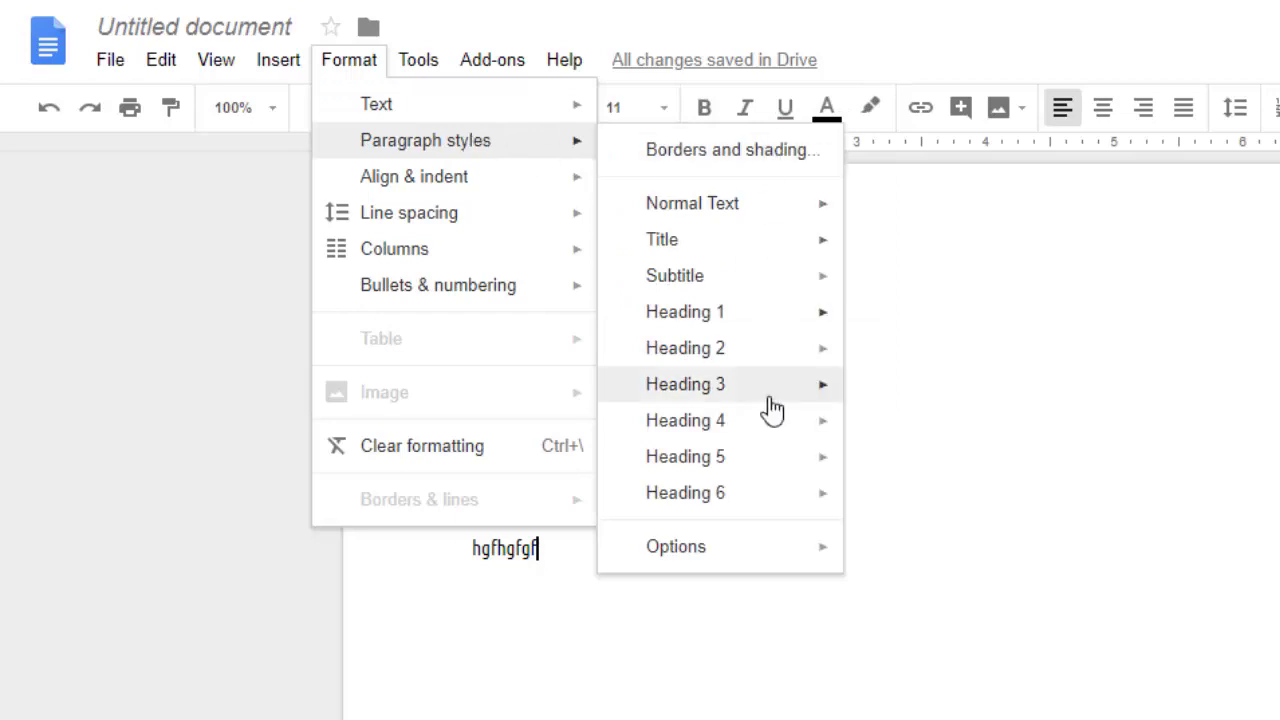
pyautogui.moveTo(759, 212)
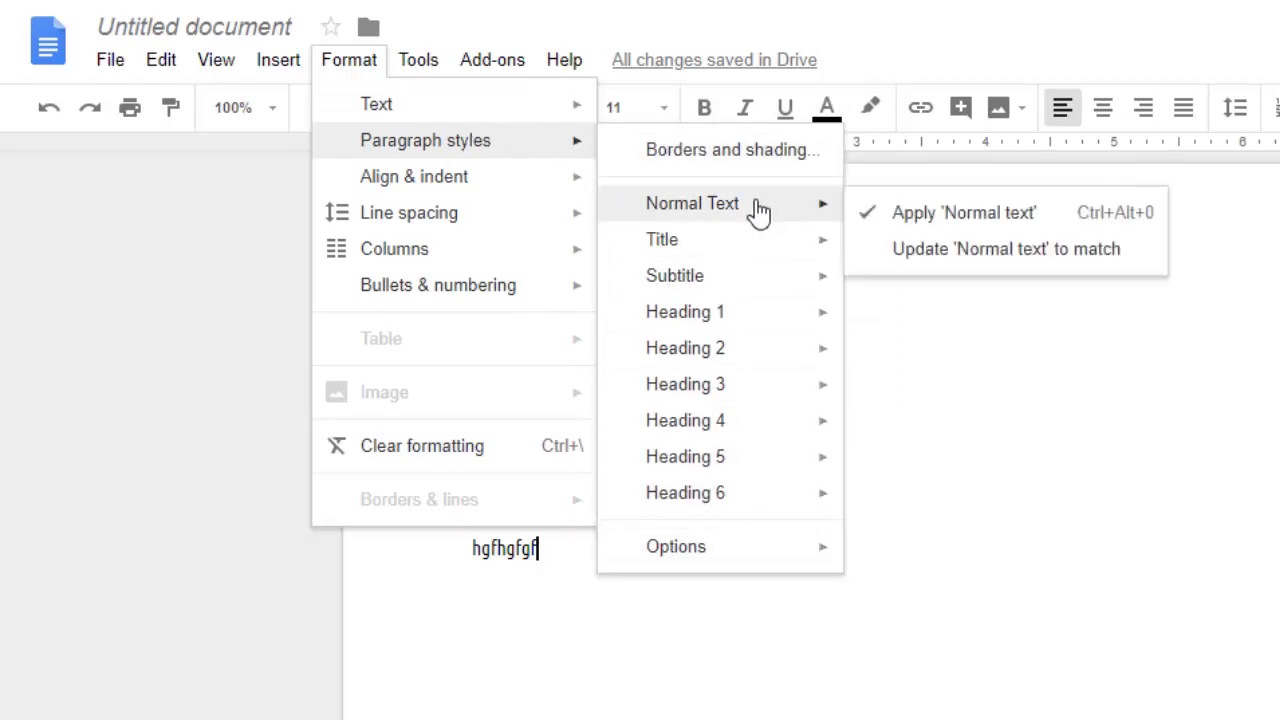
pyautogui.moveTo(742, 292)
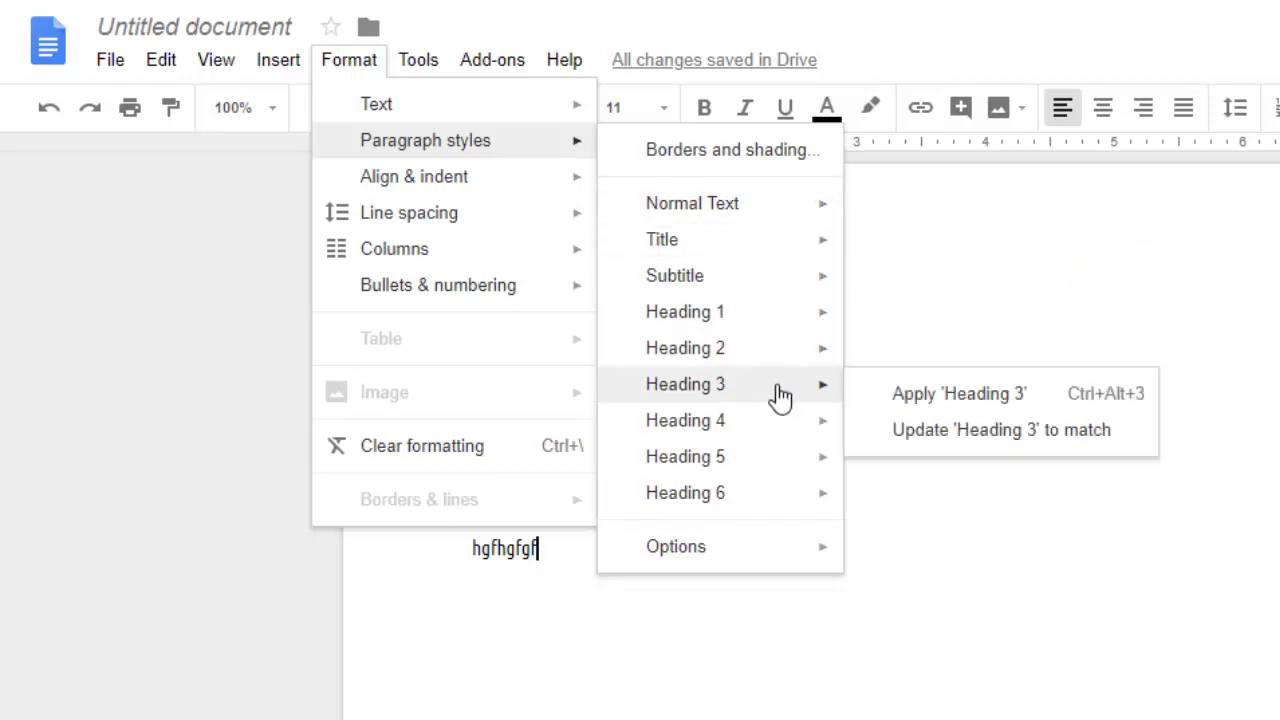
pyautogui.moveTo(830, 560)
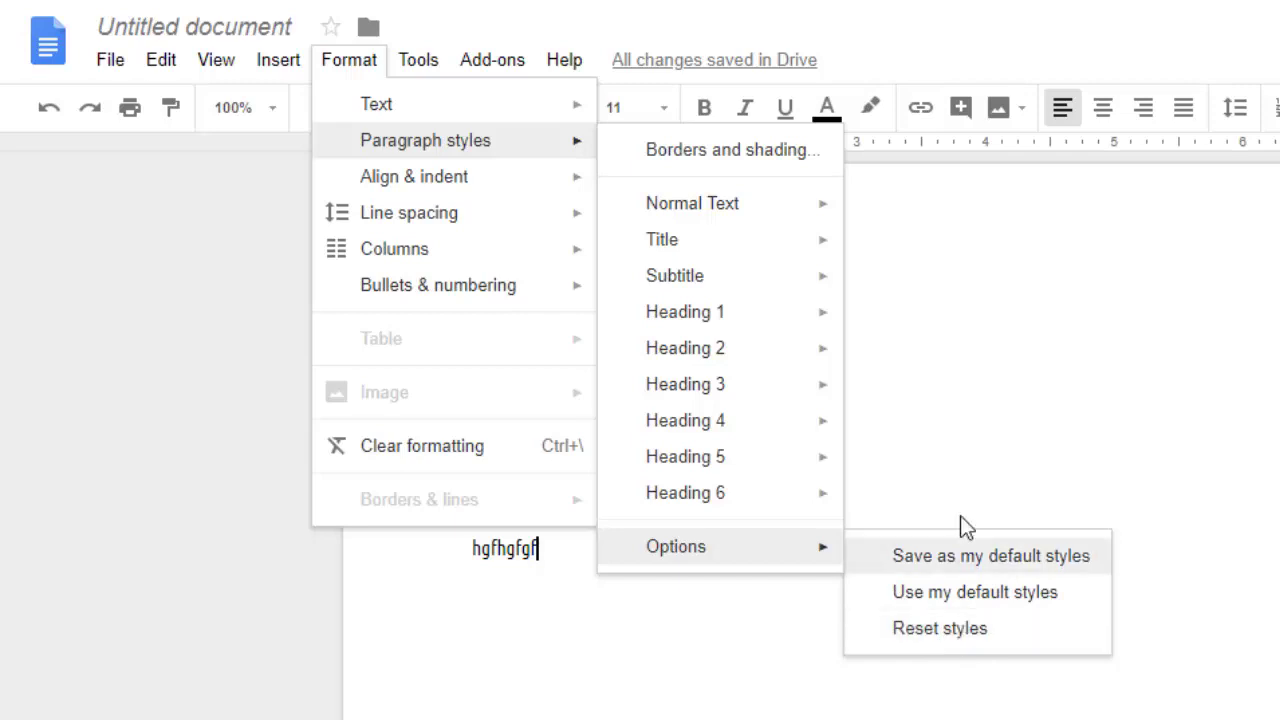
pyautogui.click(960, 556)
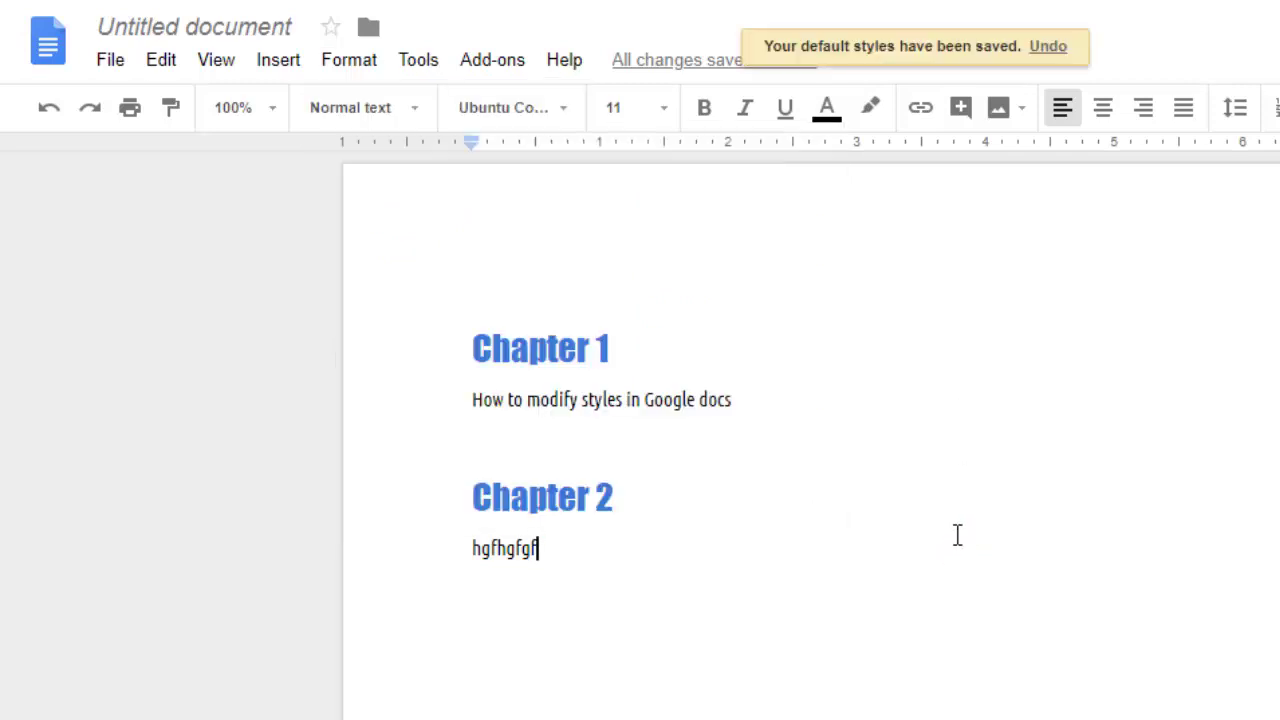